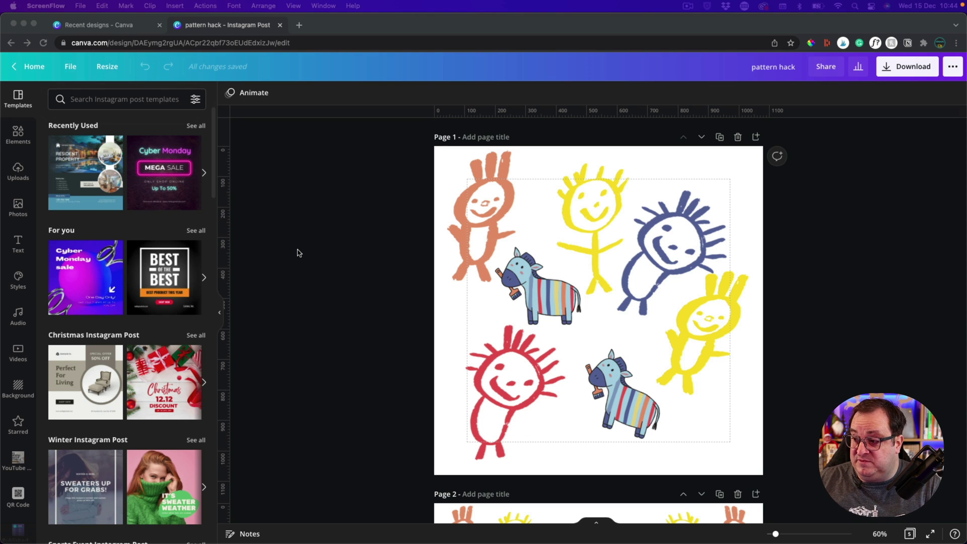
Open the Elements library in the left sidebar and browse its sections
click(19, 135)
scroll(141, 280, down, 5)
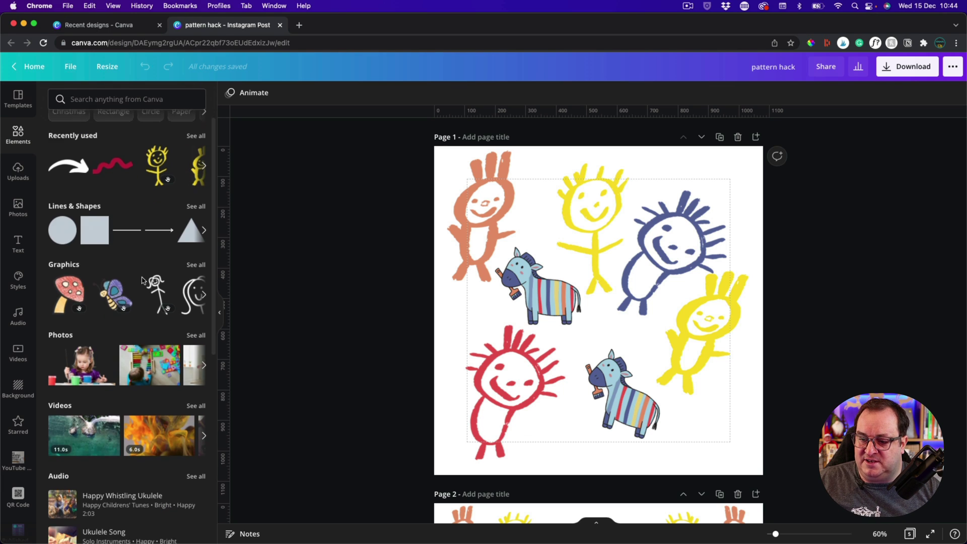
scroll(141, 280, down, 5)
scroll(106, 164, up, 10)
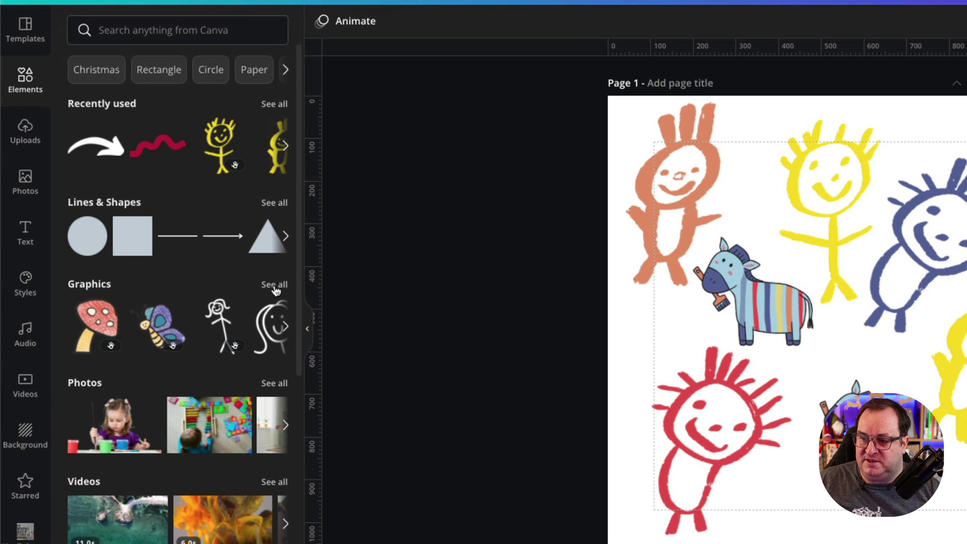
Show all Graphics, scroll the collections, and pick the orange bunny doodle
click(211, 281)
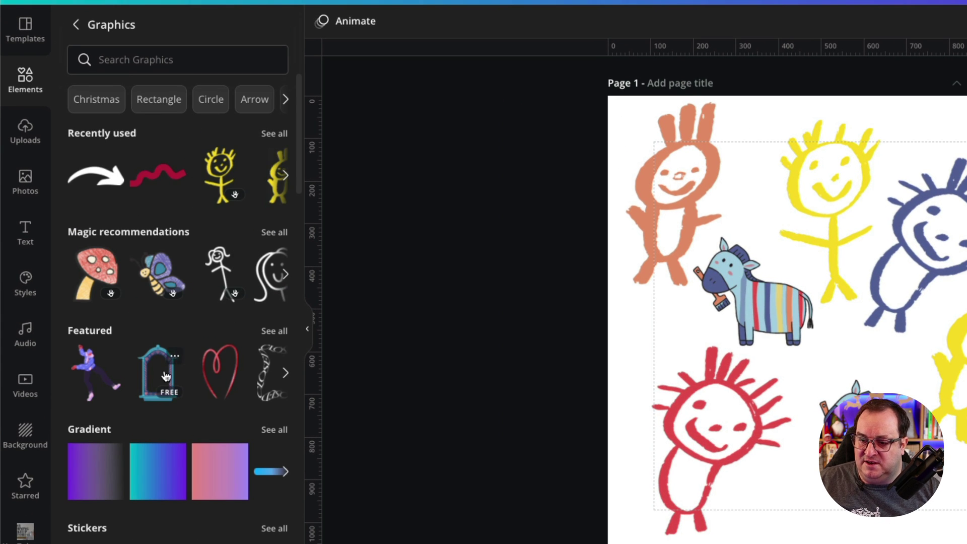
scroll(165, 375, down, 5)
scroll(165, 375, down, 2)
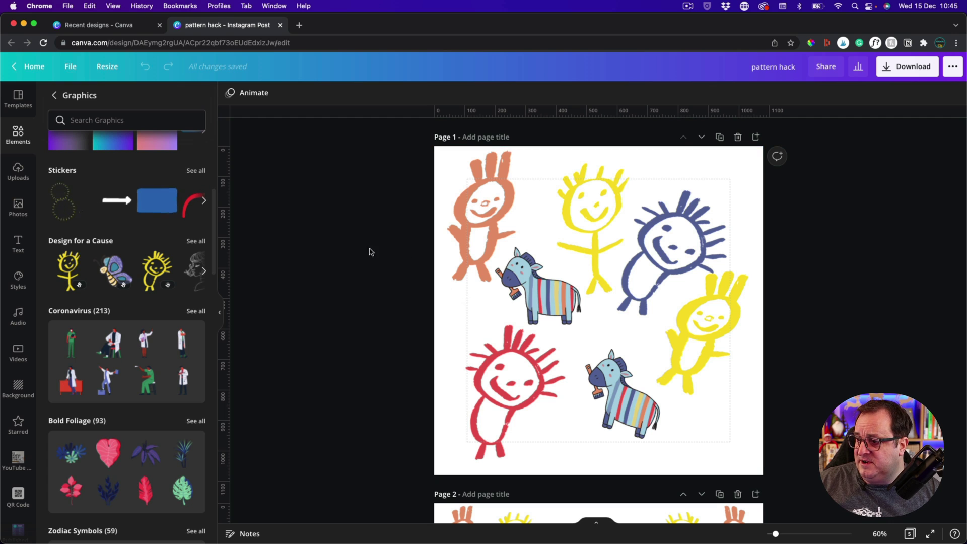
click(681, 193)
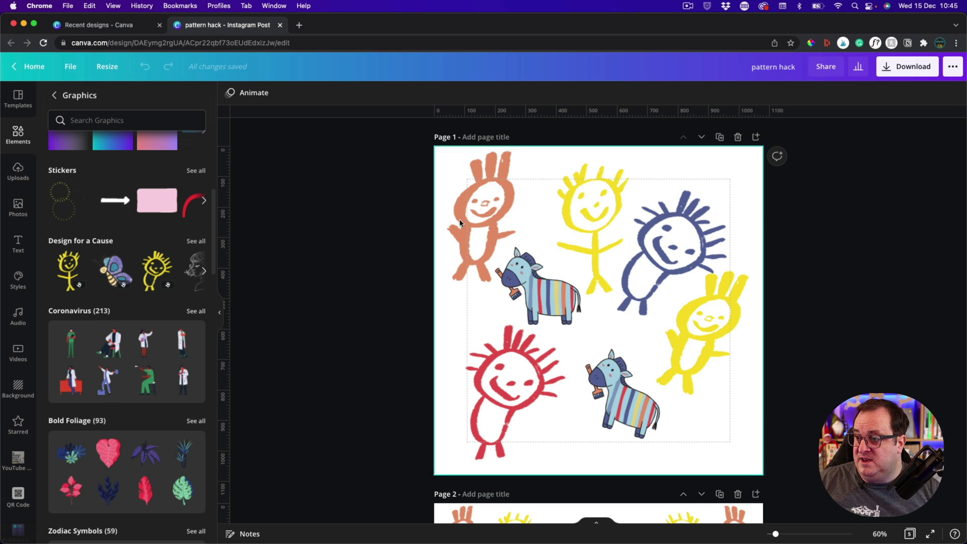
click(475, 225)
click(596, 222)
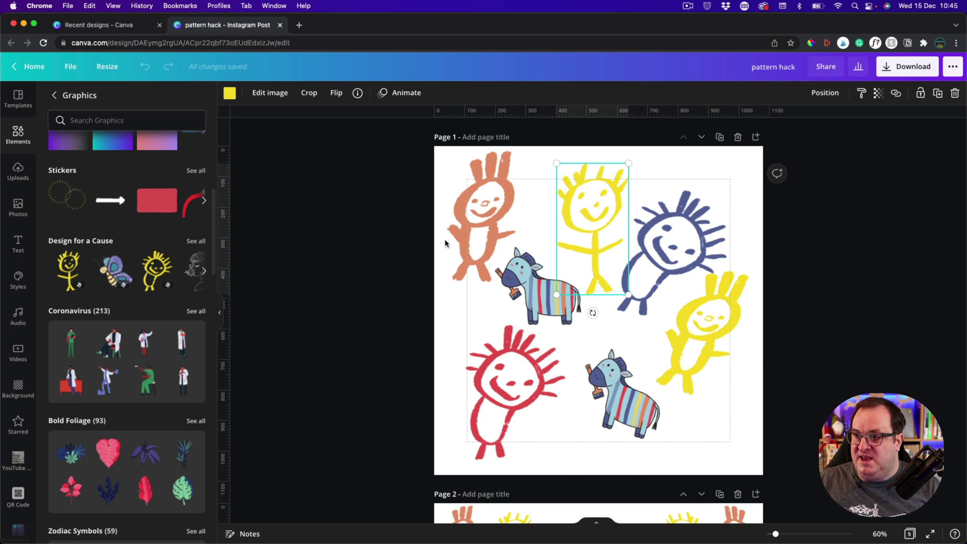
drag(465, 224, 464, 186)
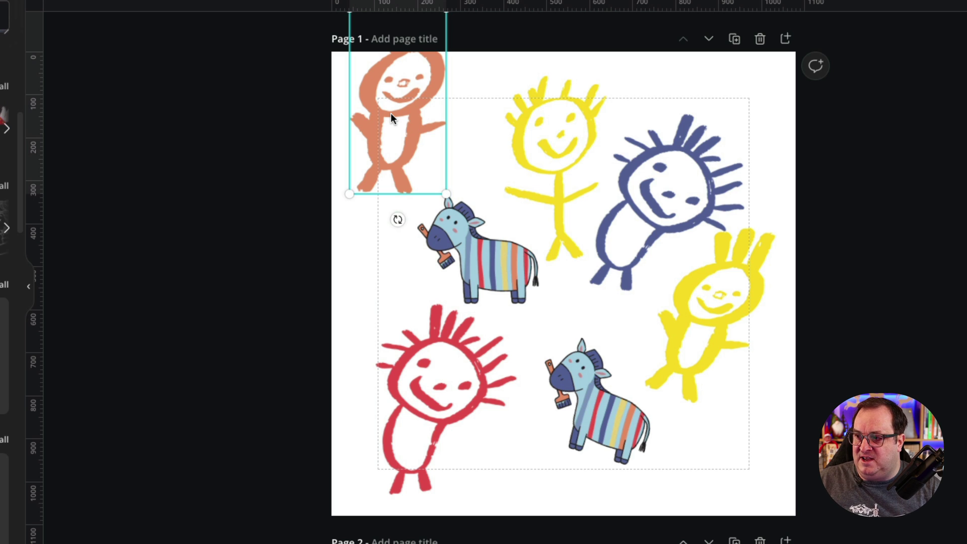
drag(385, 102, 379, 543)
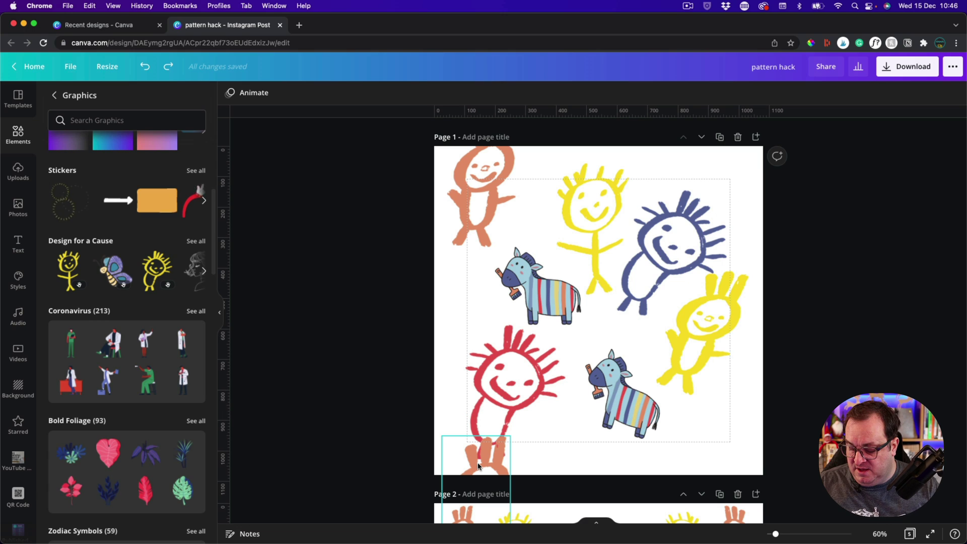
drag(478, 466, 498, 218)
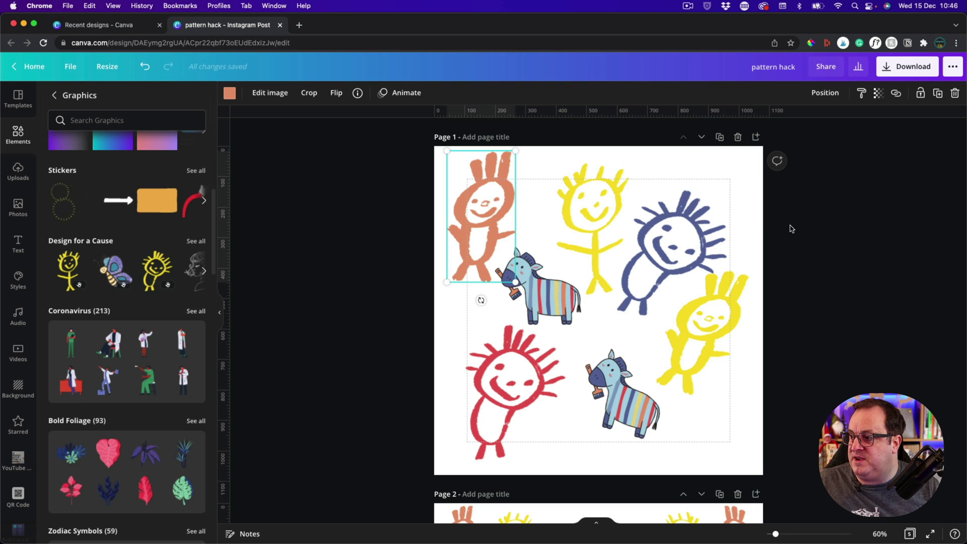
click(805, 261)
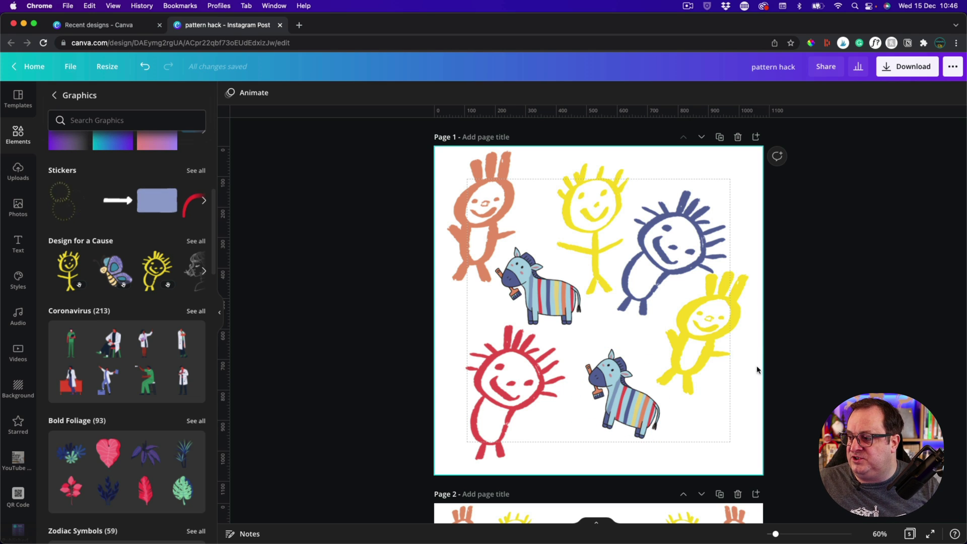
click(740, 292)
shift+click(689, 249)
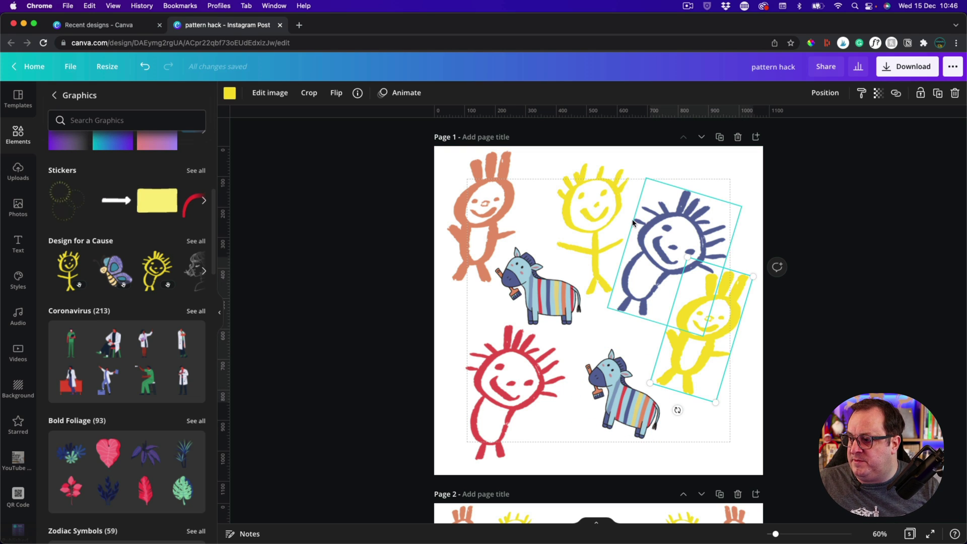
click(672, 240)
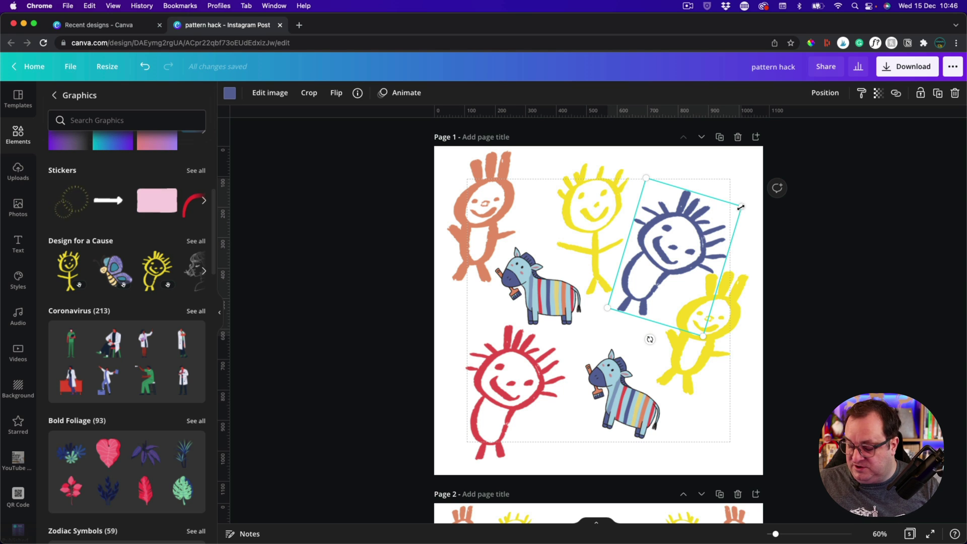
drag(703, 220, 725, 403)
drag(654, 378, 700, 412)
drag(715, 448, 714, 419)
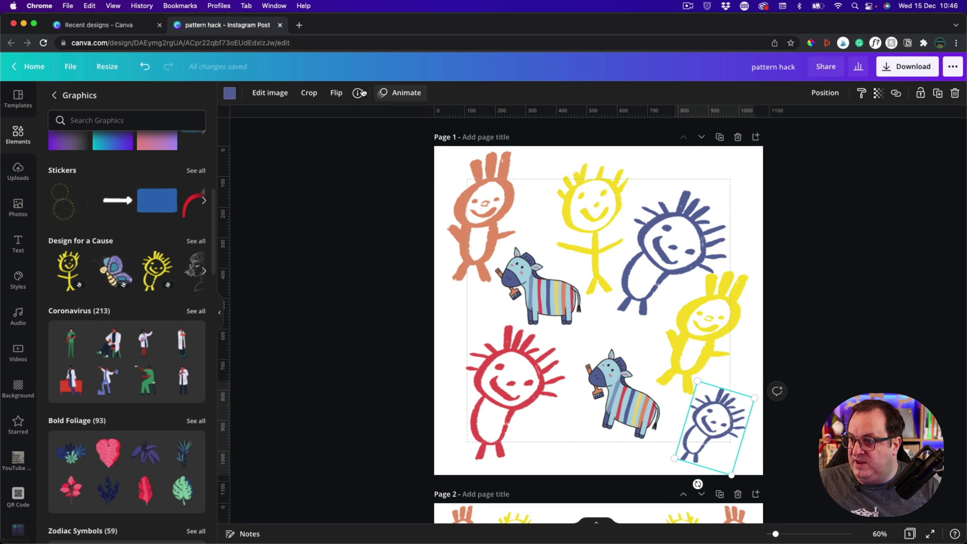
click(335, 92)
click(349, 119)
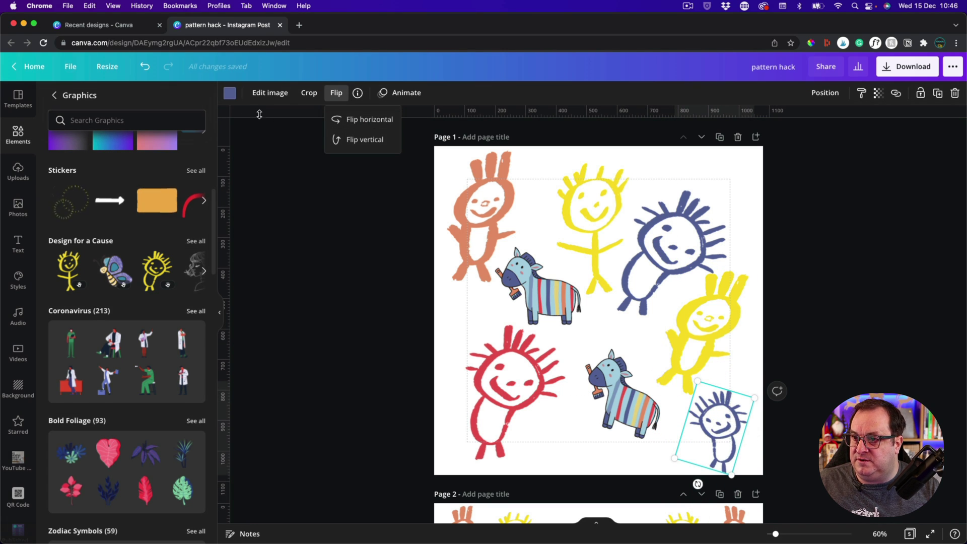
click(230, 92)
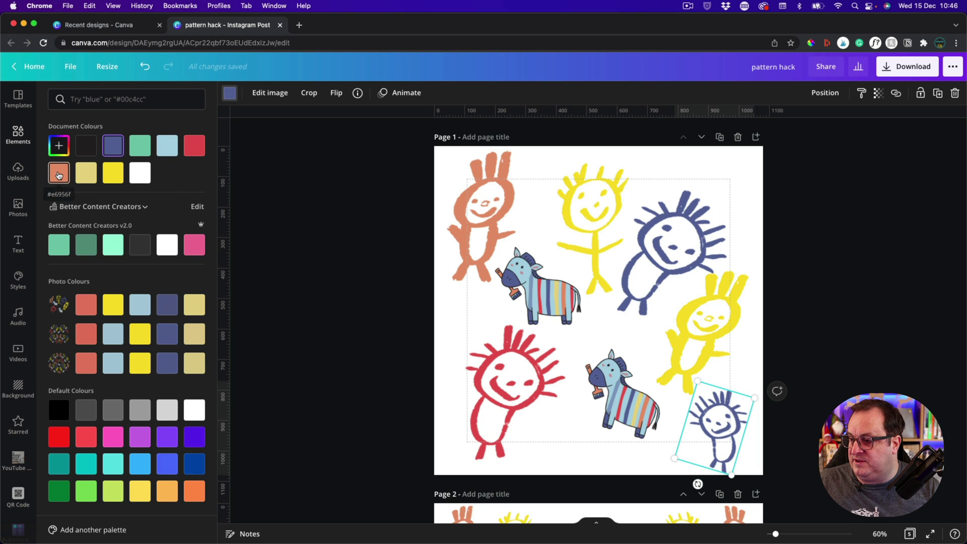
click(58, 175)
click(310, 313)
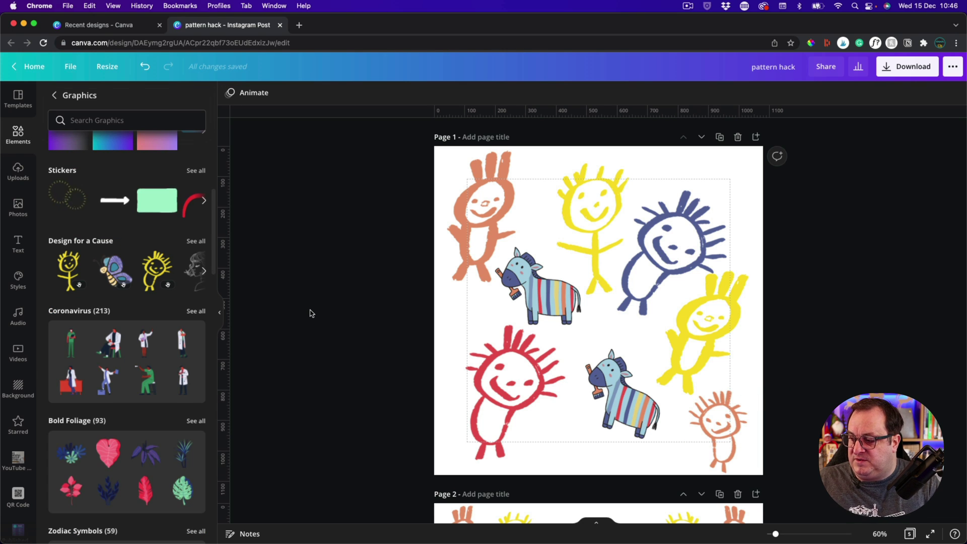
click(731, 462)
key(Delete)
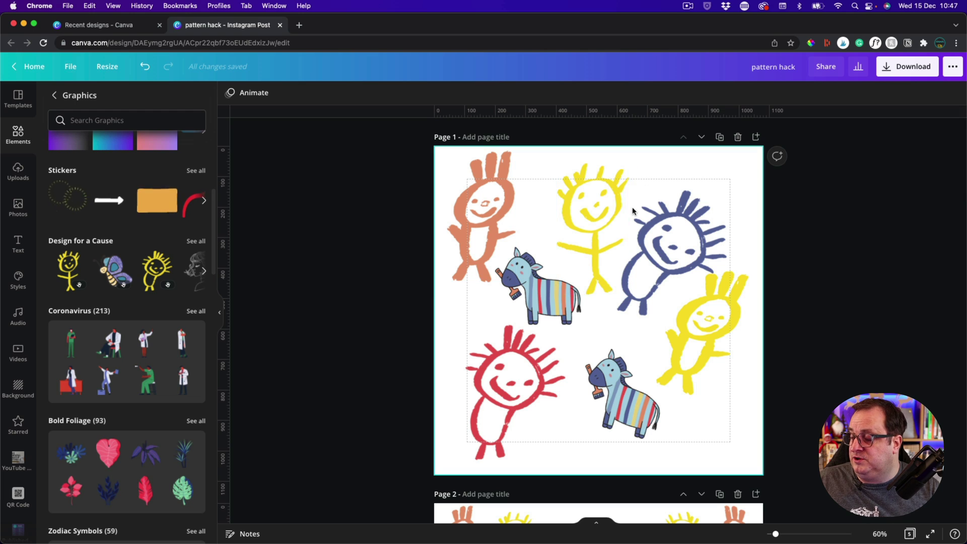
Set the download to a 1080 × 1080 px transparent-background PNG covering Page 1 only
click(917, 70)
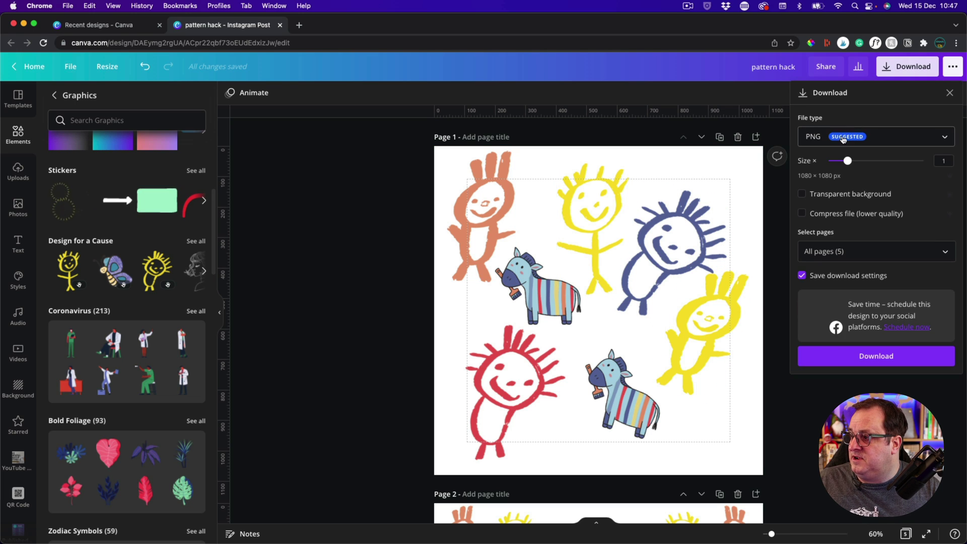
click(814, 196)
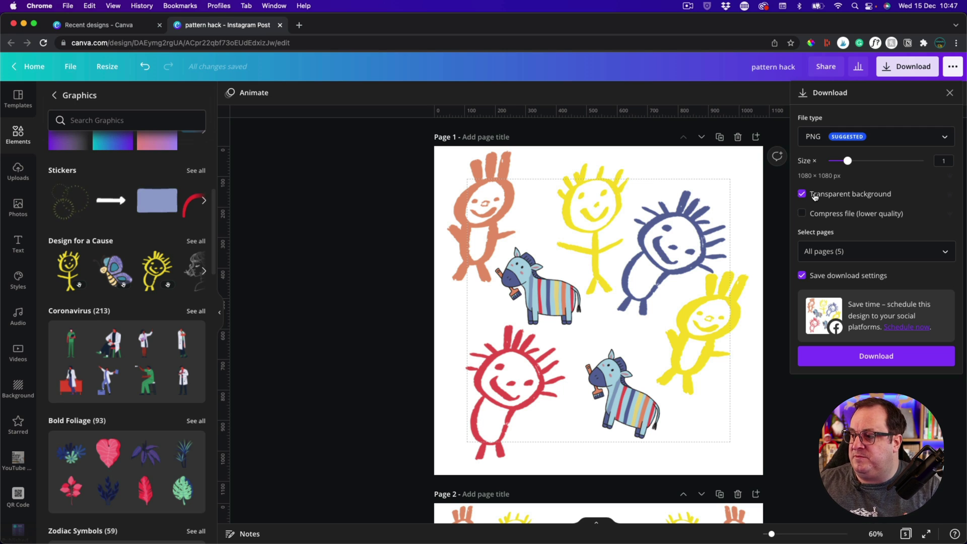
click(856, 251)
click(836, 308)
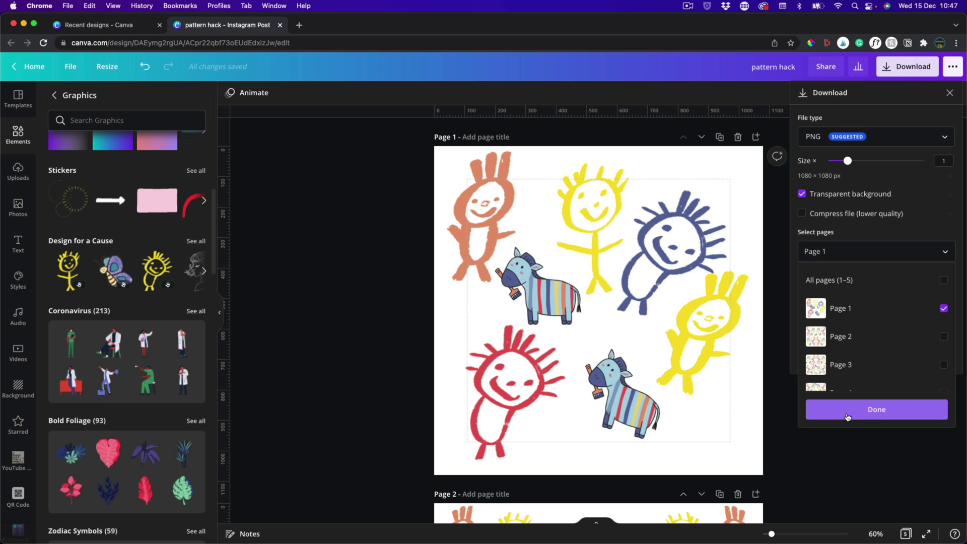
click(355, 243)
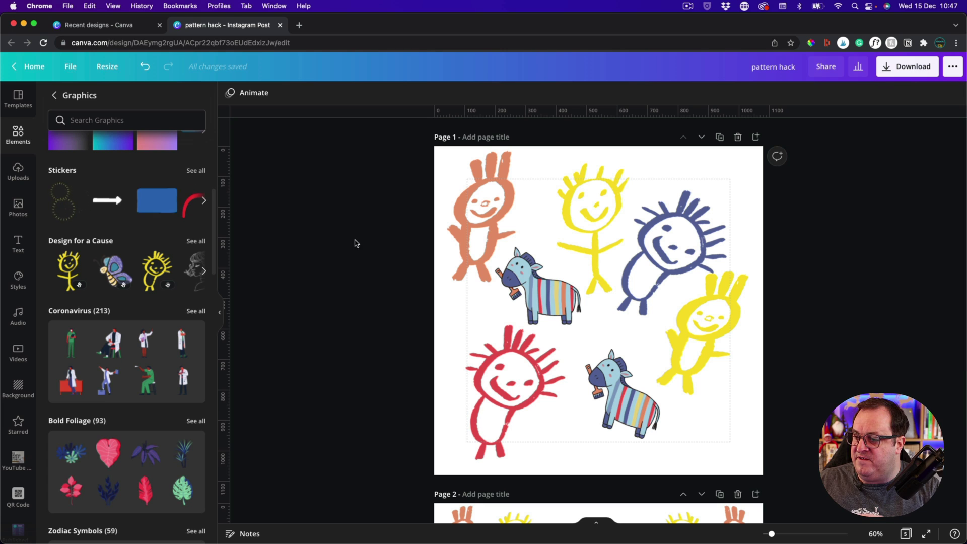
Show the Uploads panel and duplicate page 2
click(20, 176)
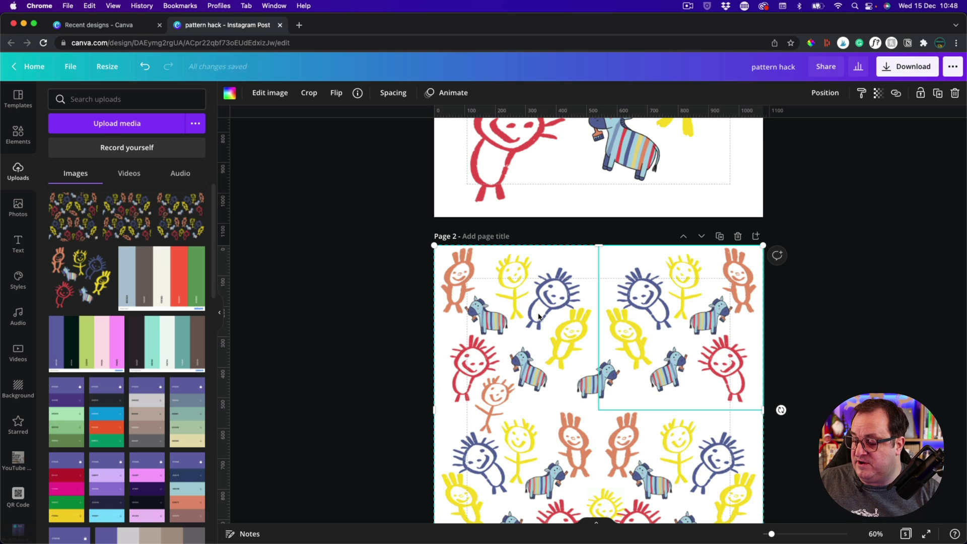
scroll(778, 326, down, 2)
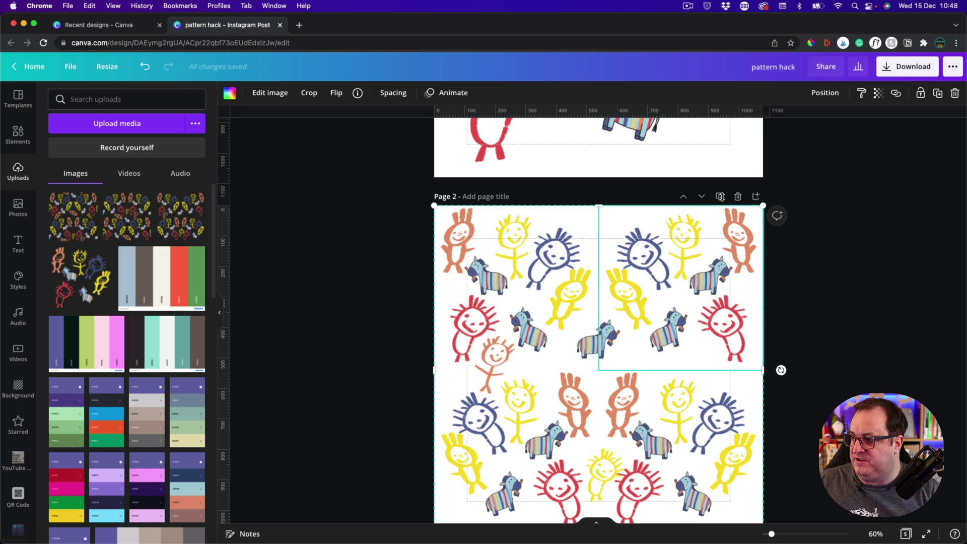
click(720, 197)
Paste the cloud-and-hills landscape into all four grid cells of page 2
scroll(814, 268, up, 3)
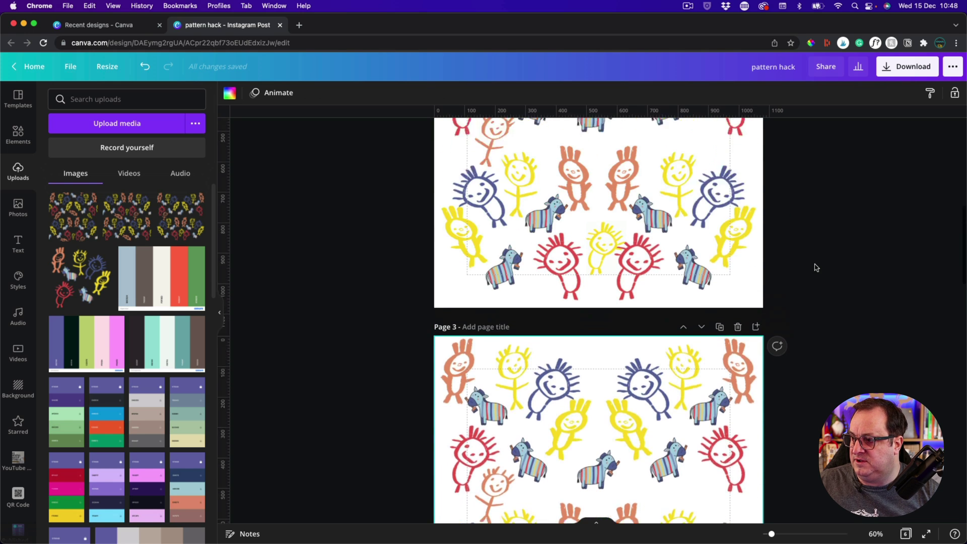
scroll(815, 268, up, 3)
click(486, 199)
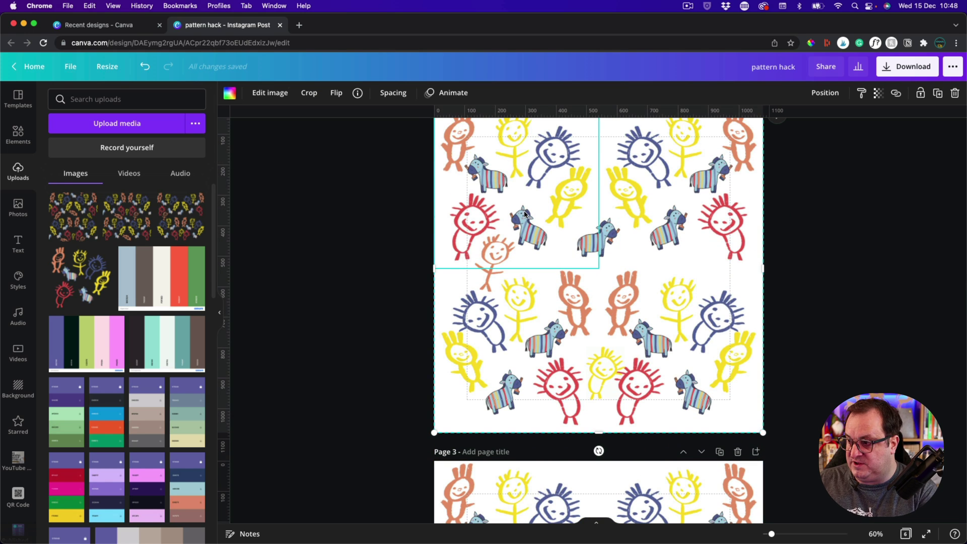
key(ctrl+v)
click(625, 230)
key(ctrl+v)
click(482, 334)
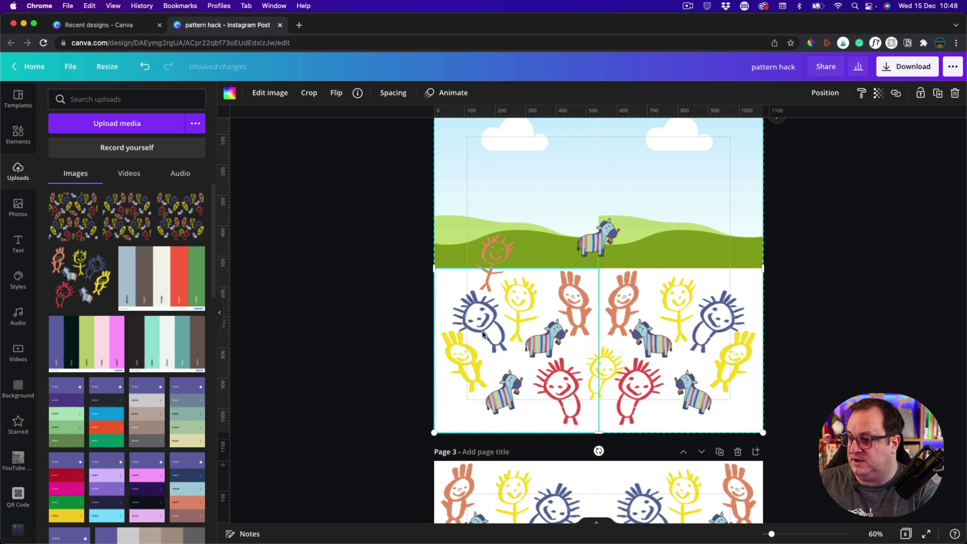
key(ctrl+v)
click(614, 352)
key(ctrl+v)
Delete the yellow figure, the zebra and the orange figure from page 2
click(609, 363)
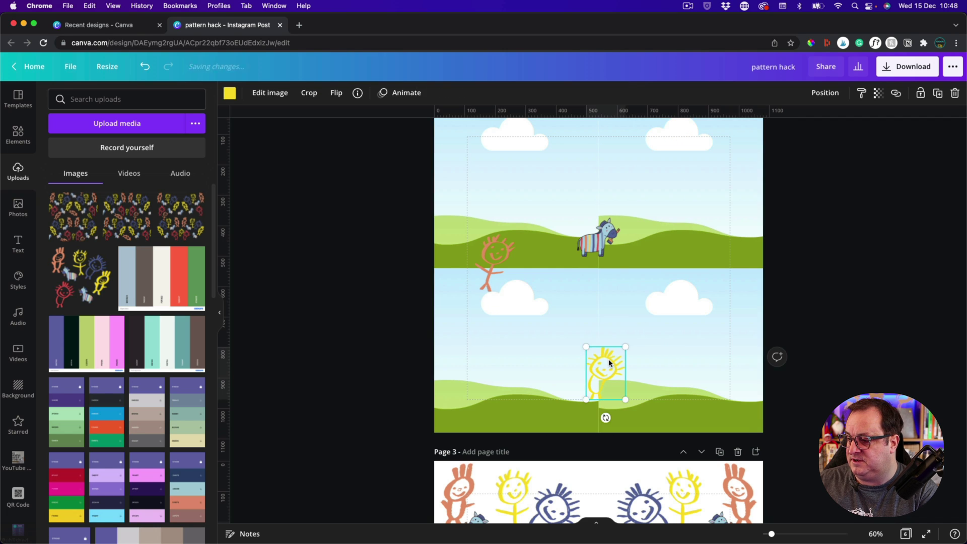
key(Delete)
click(606, 247)
key(Delete)
click(497, 250)
key(Delete)
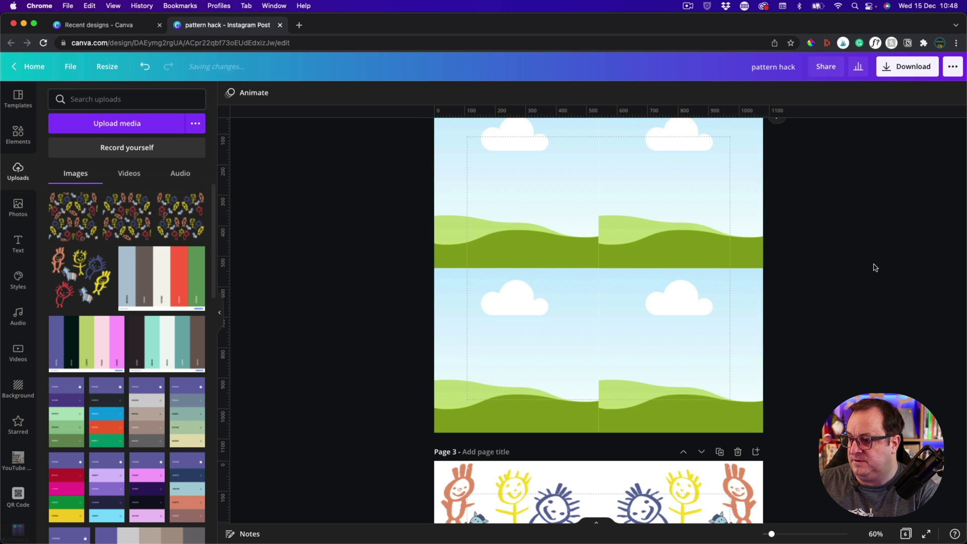
Browse all Grids in Elements and delete the old grid from page 2
scroll(875, 267, up, 3)
click(462, 270)
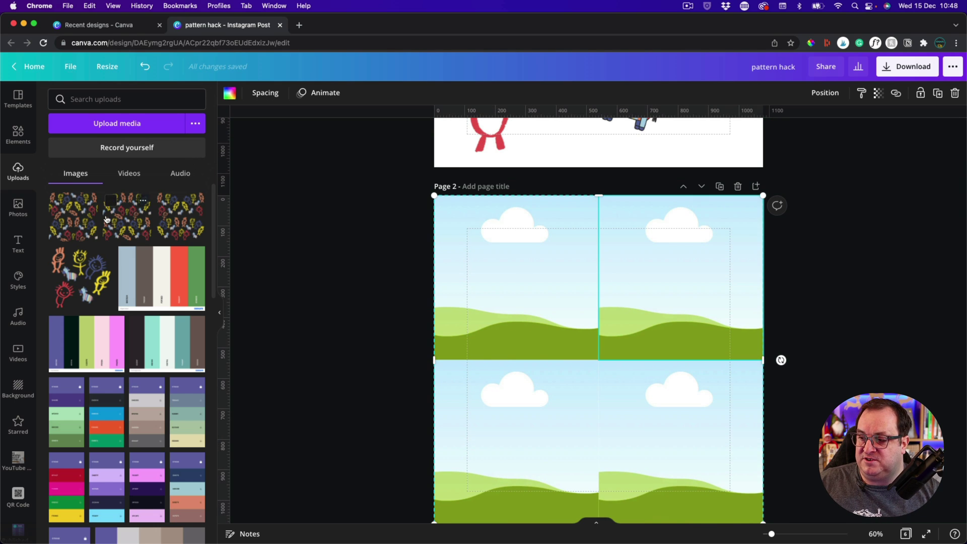
click(19, 134)
scroll(156, 338, down, 3)
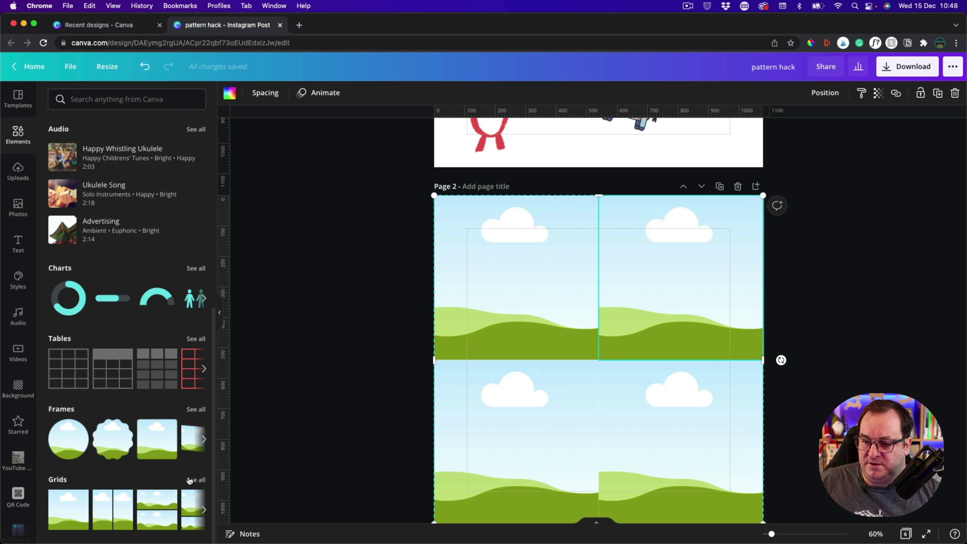
click(191, 479)
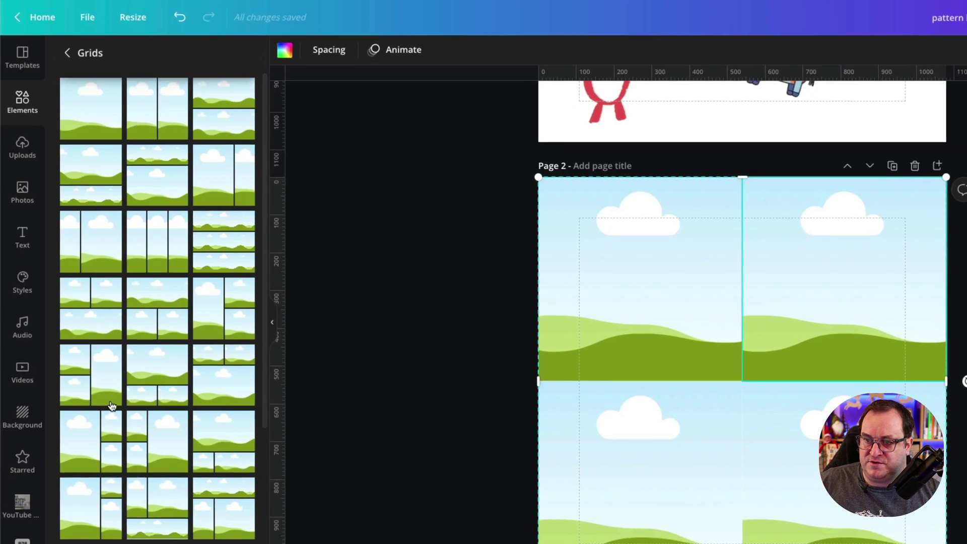
scroll(89, 380, down, 5)
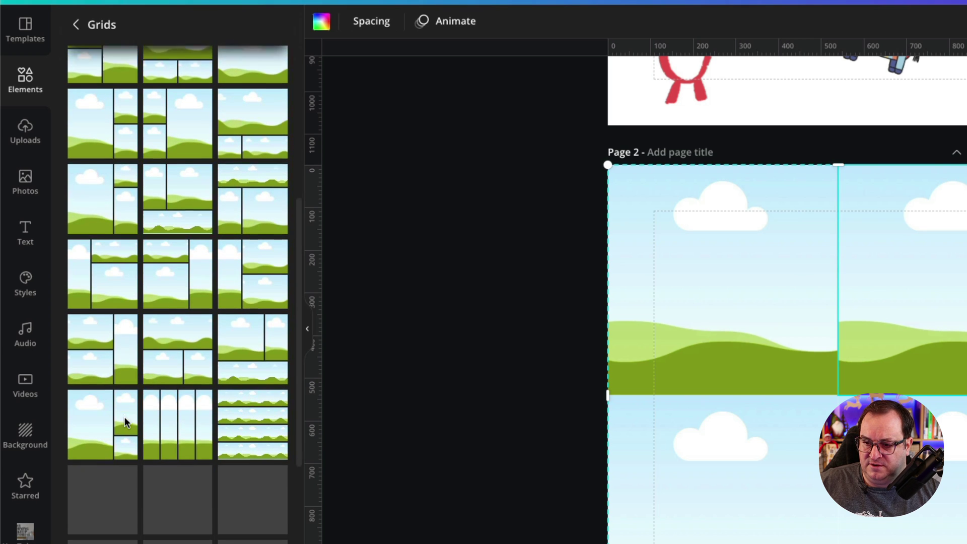
scroll(121, 423, down, 2)
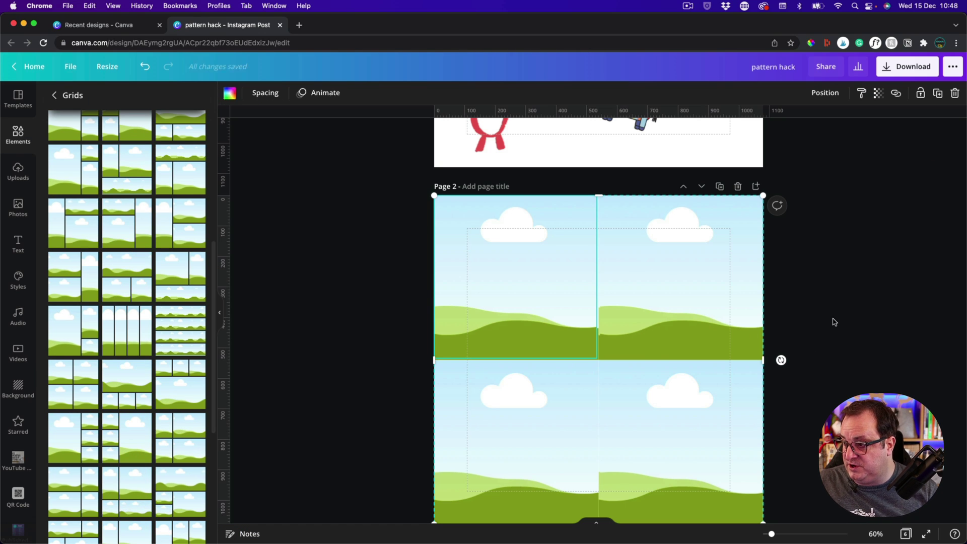
click(834, 322)
click(556, 317)
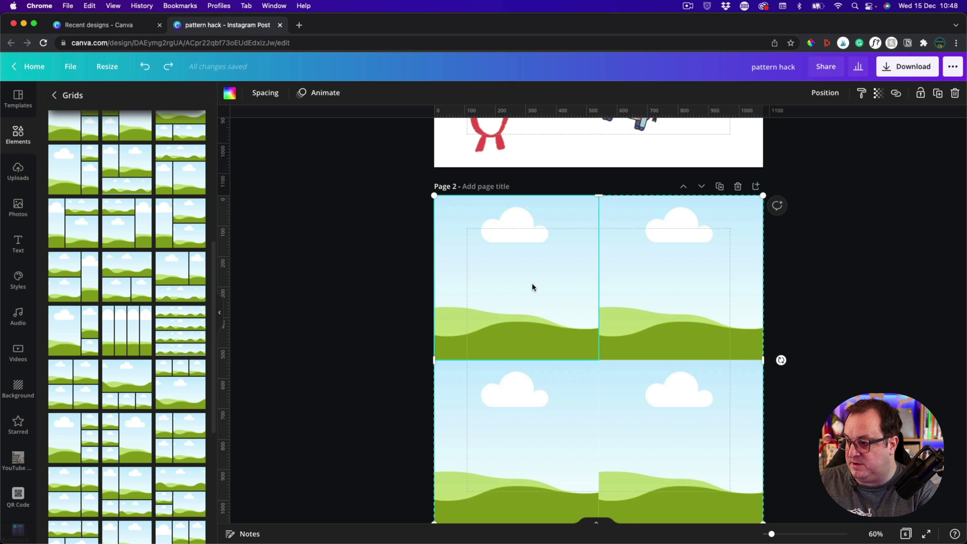
key(Delete)
Add a 2x2 grid with spacing 0 and drop the stick-figure upload into its top-left cell
click(79, 398)
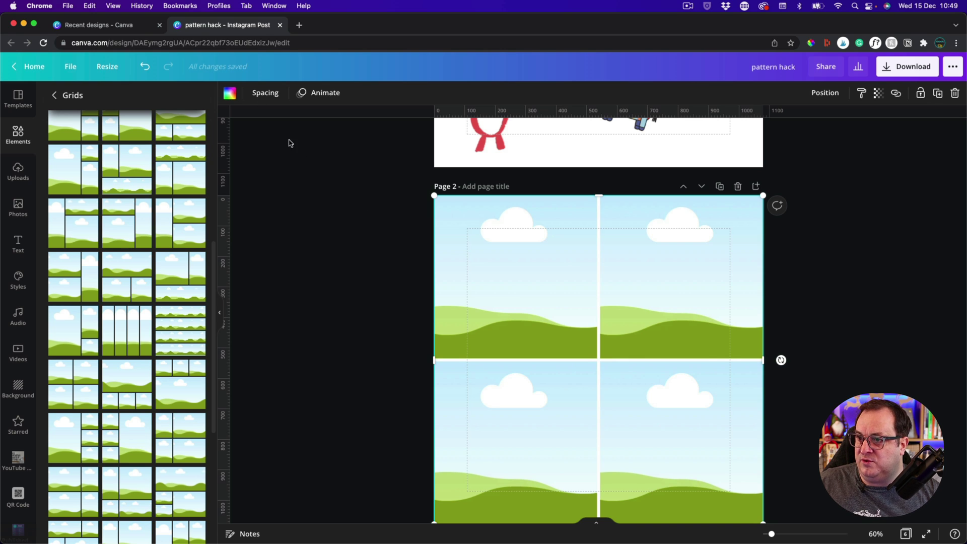
click(265, 93)
drag(320, 125, 287, 128)
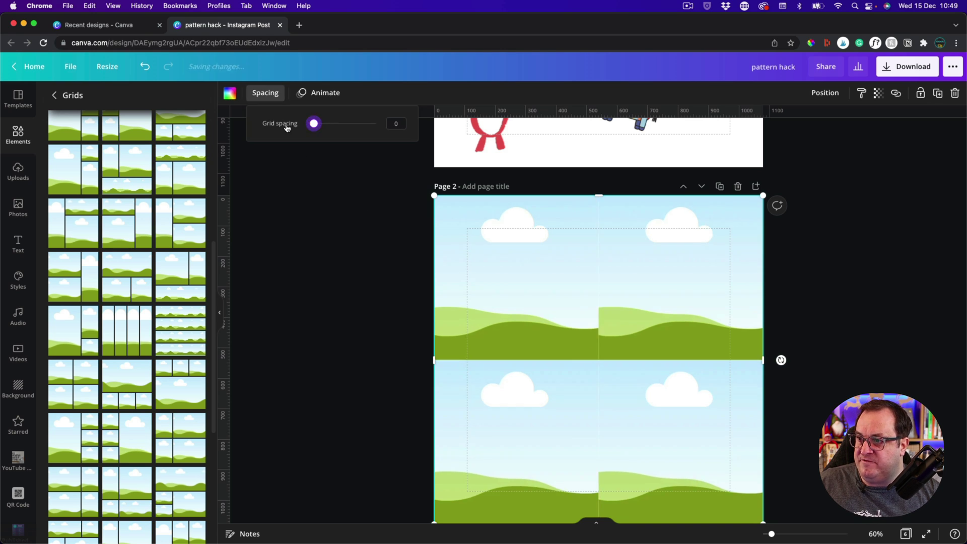
click(346, 255)
click(345, 255)
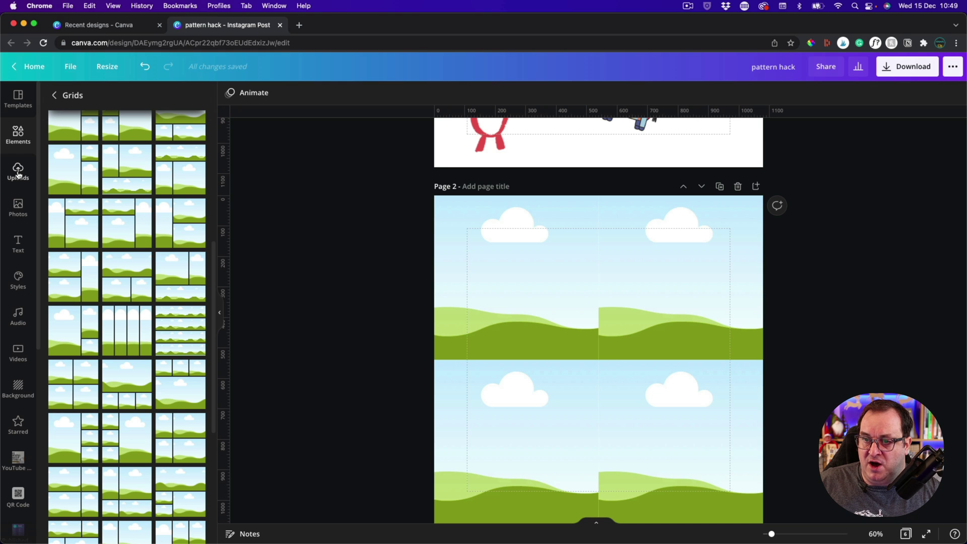
click(18, 172)
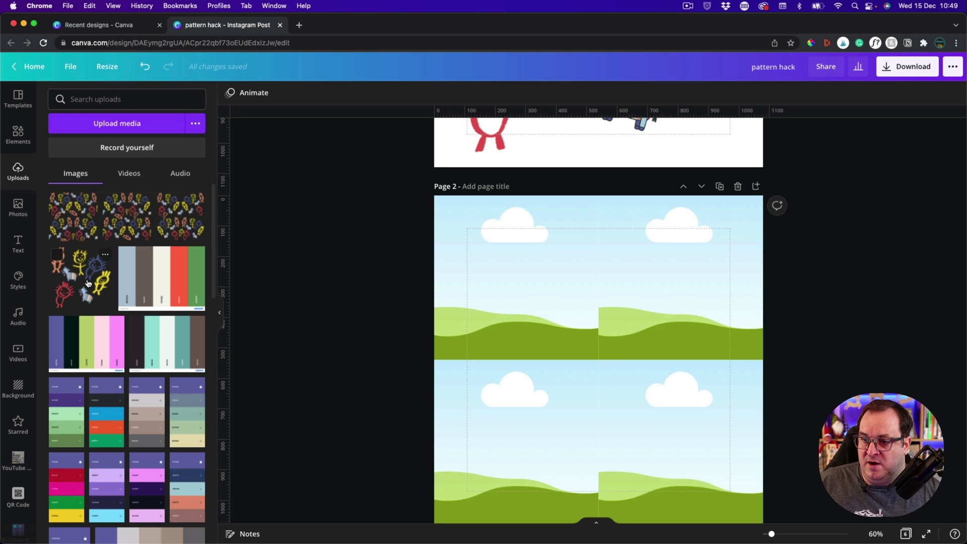
drag(88, 283, 691, 266)
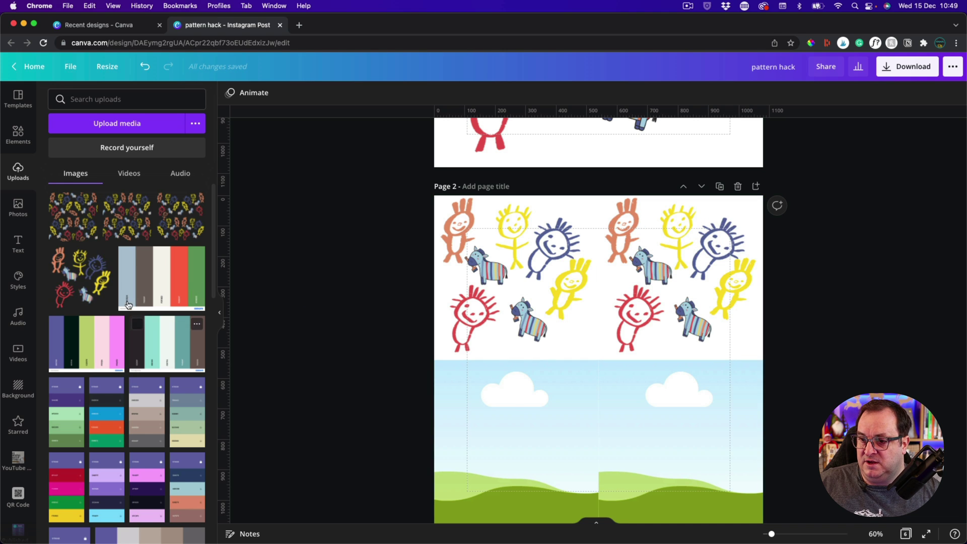
Drag the stick-figure image from Uploads into the remaining grid cells, including bottom-right
drag(81, 276, 552, 432)
mouse_move(98, 290)
mouse_down()
mouse_move(400, 335)
mouse_move(640, 401)
mouse_up()
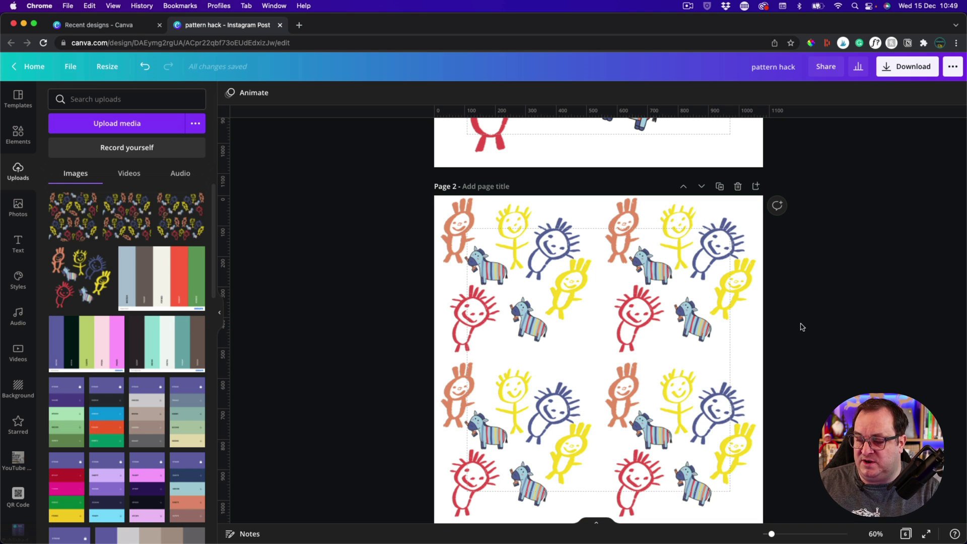
scroll(802, 327, down, 3)
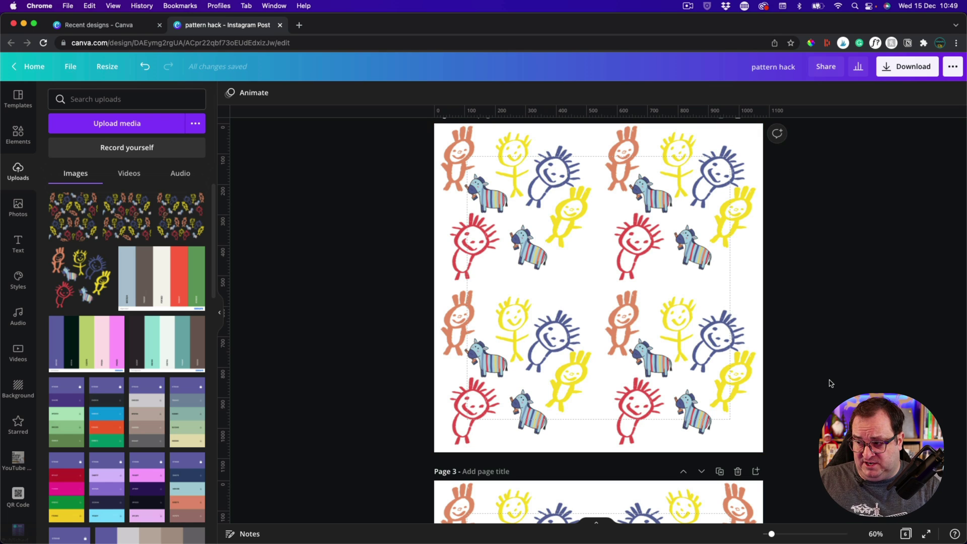
scroll(830, 382, down, 2)
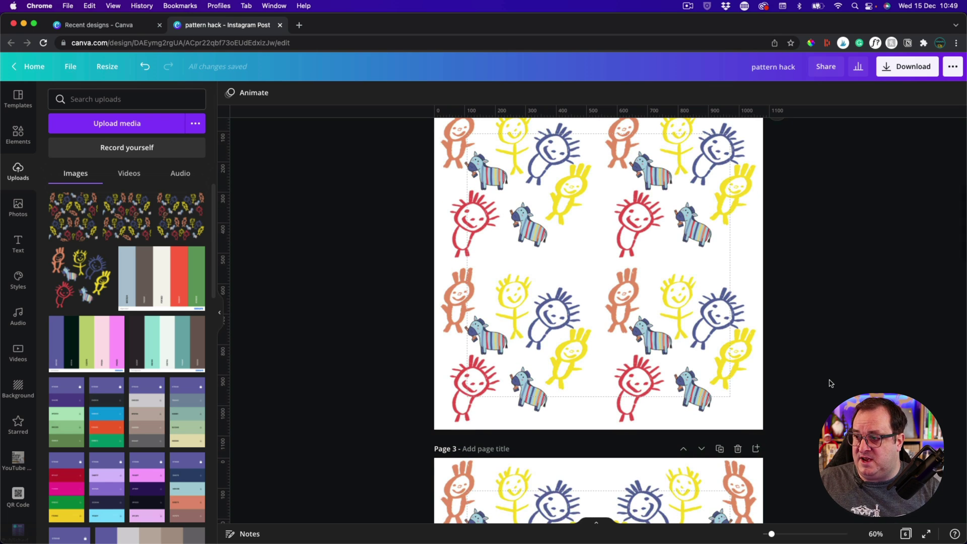
scroll(830, 383, up, 2)
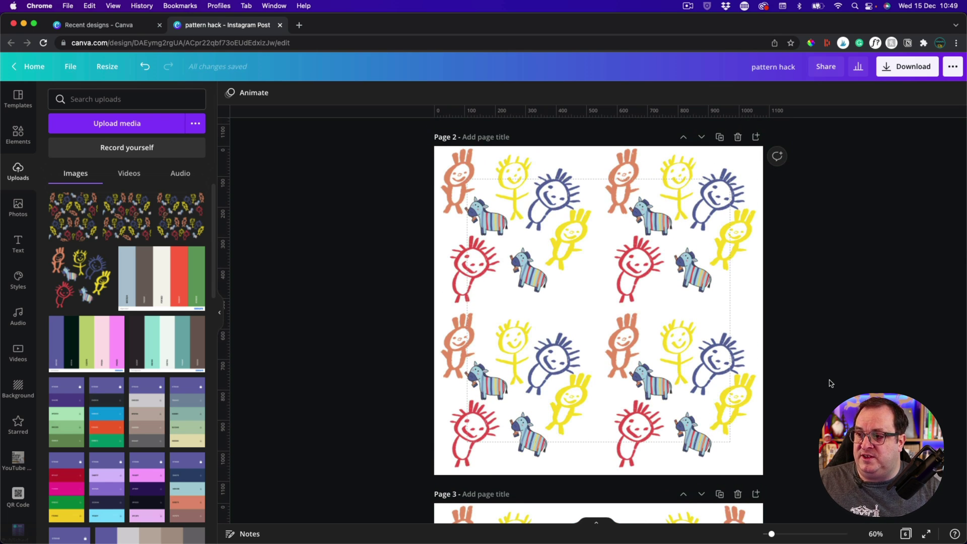
Show all recently used elements and scroll down to page 3
click(18, 134)
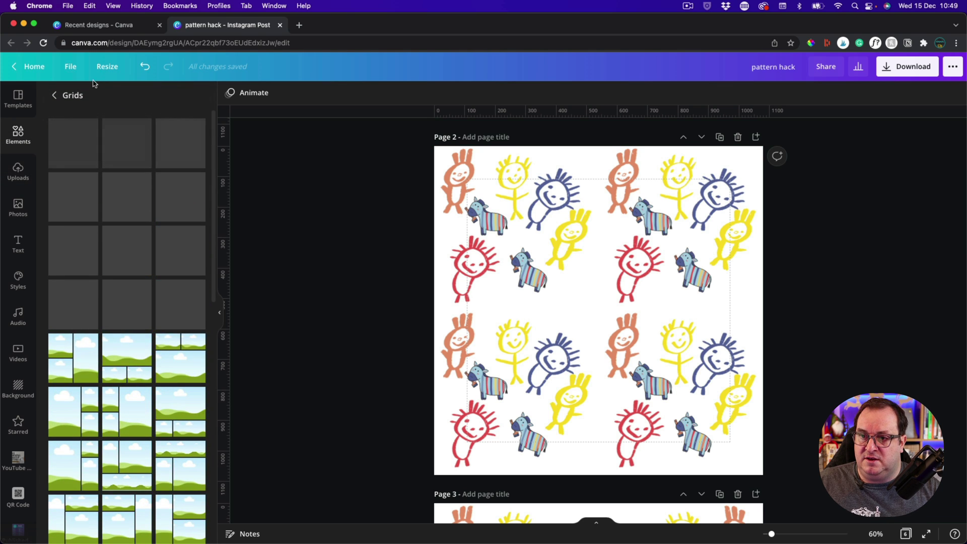
click(54, 96)
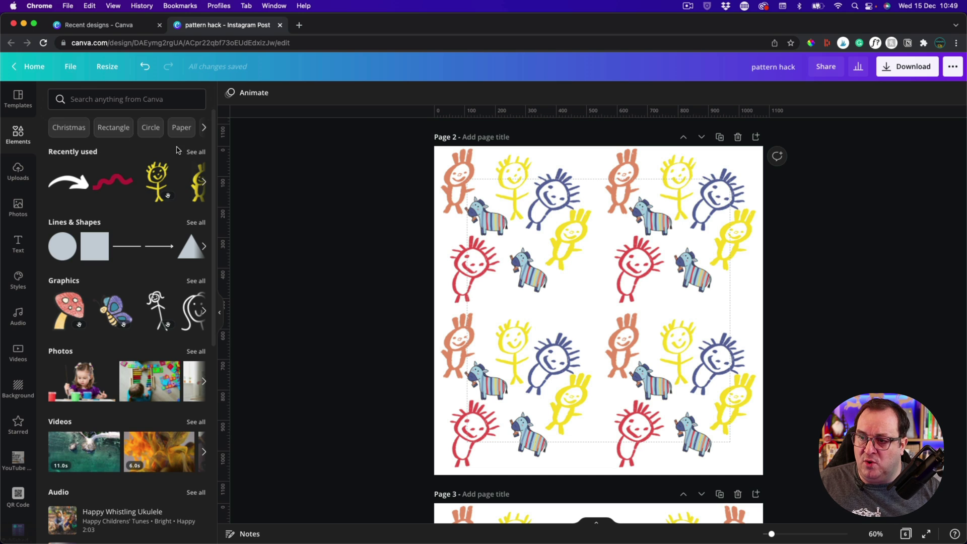
click(194, 152)
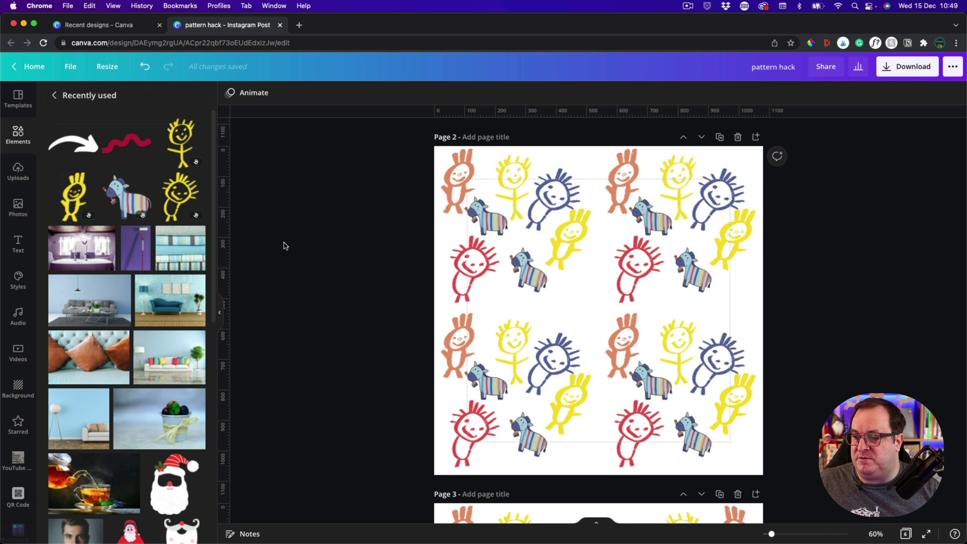
scroll(804, 382, down, 2)
scroll(805, 383, down, 8)
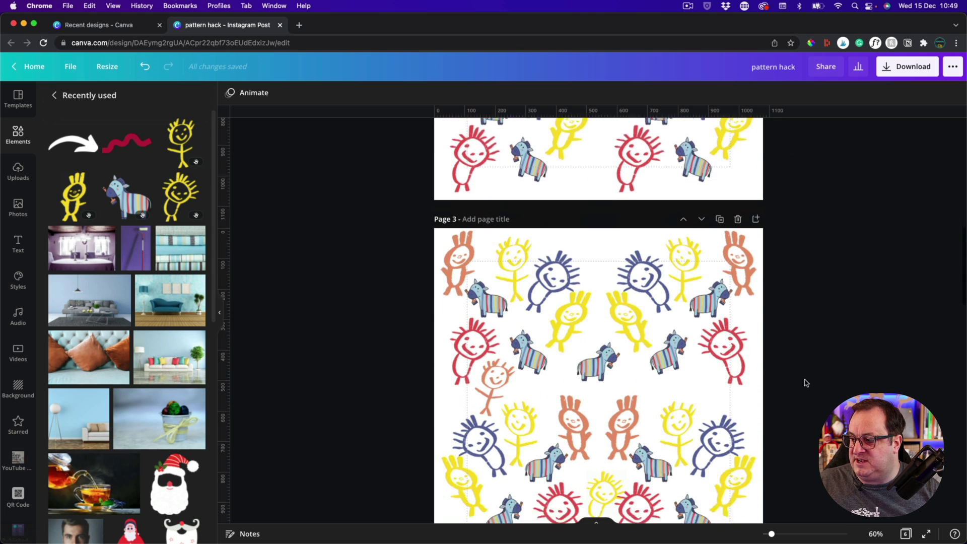
Select the zebra, orange stick figure and yellow figure on page 3, then deselect
click(608, 308)
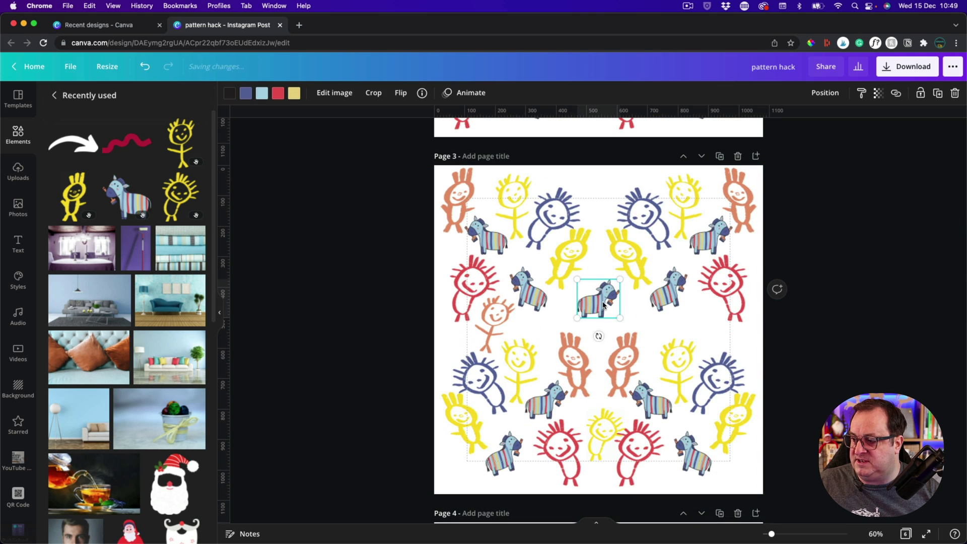
click(487, 328)
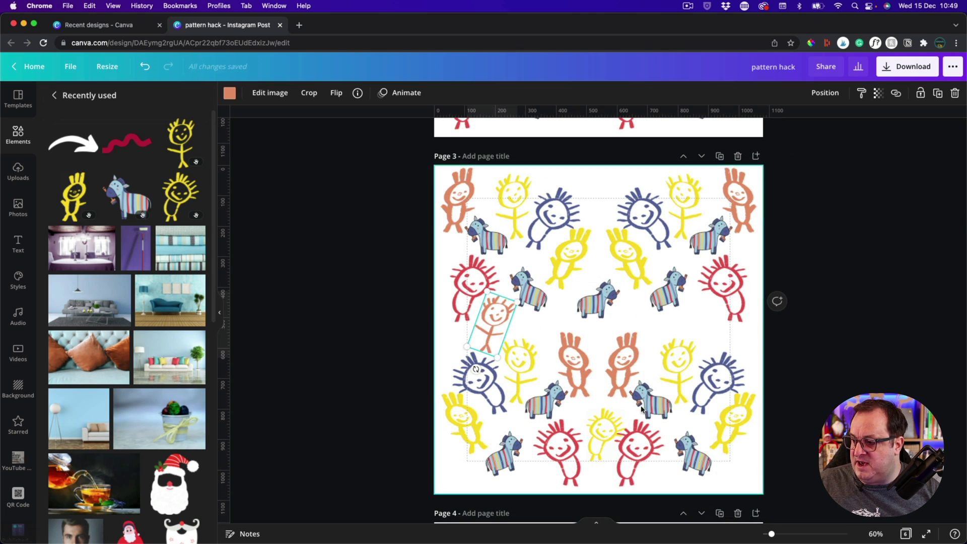
click(612, 434)
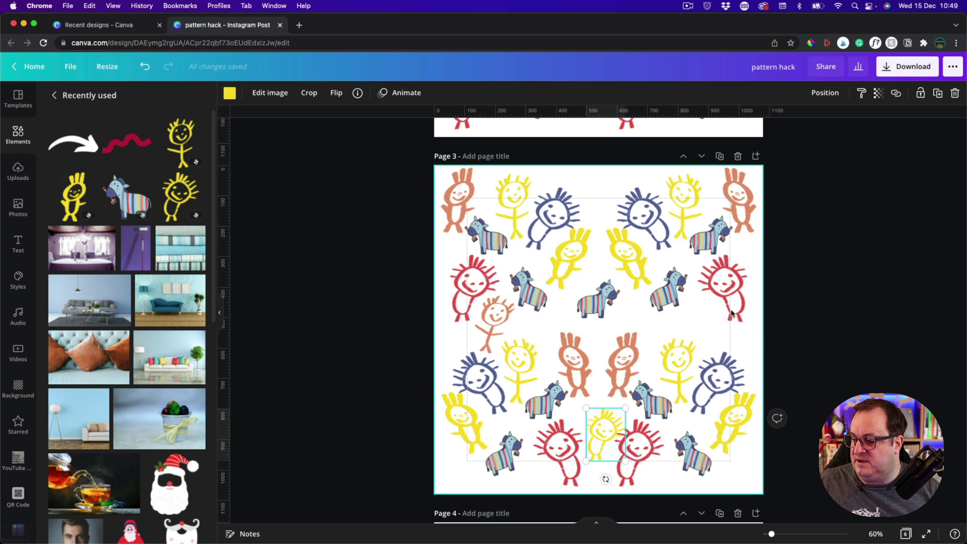
click(815, 362)
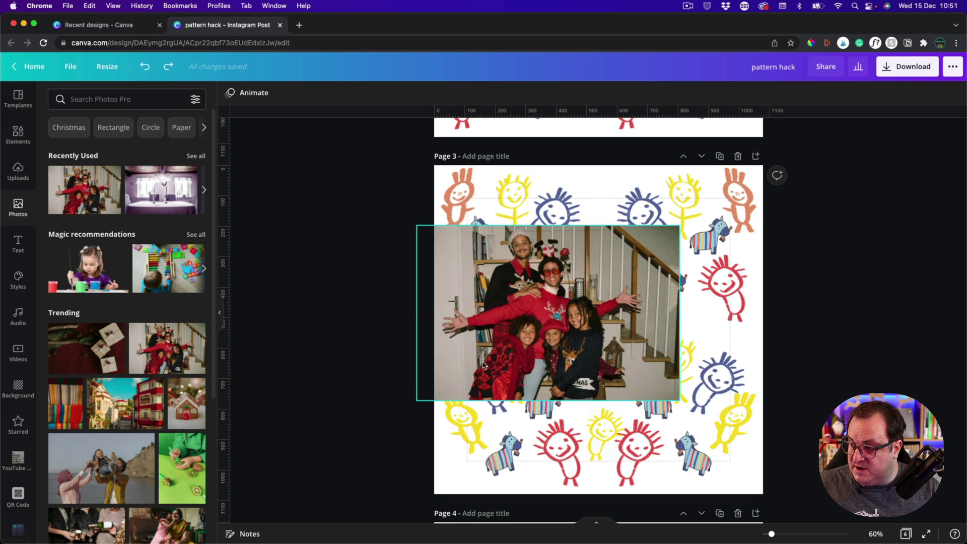
Undo the photo's drop into the pattern, nudge it right four times, then delete it
drag(483, 364, 597, 354)
key(super+z)
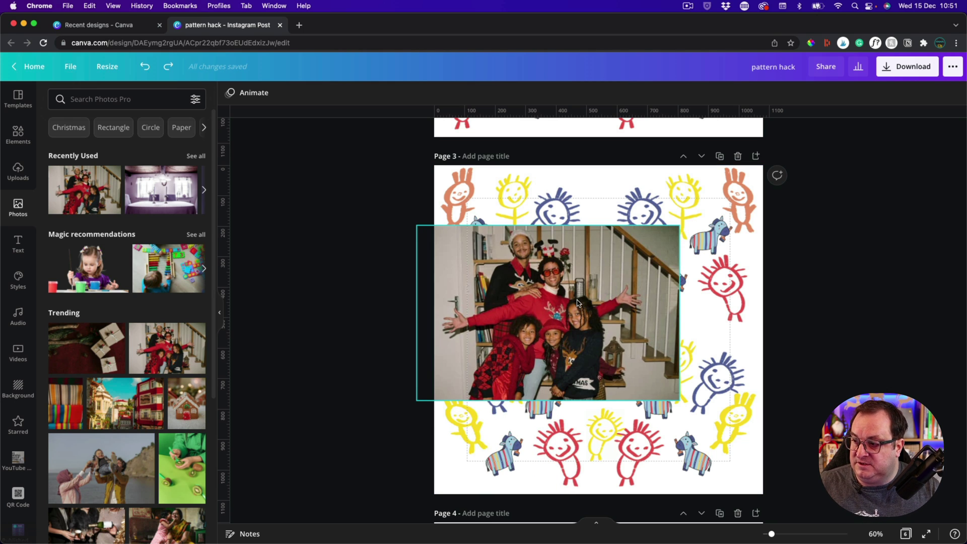
click(605, 319)
key(Right)
key(Right)
key(Right)
key(Right)
key(Right)
key(Right)
key(Right)
key(Right)
key(Right)
key(Right)
key(Right)
key(Right)
key(Right)
key(Right)
key(Right)
key(Right)
key(Right)
key(Right)
key(Right)
key(Right)
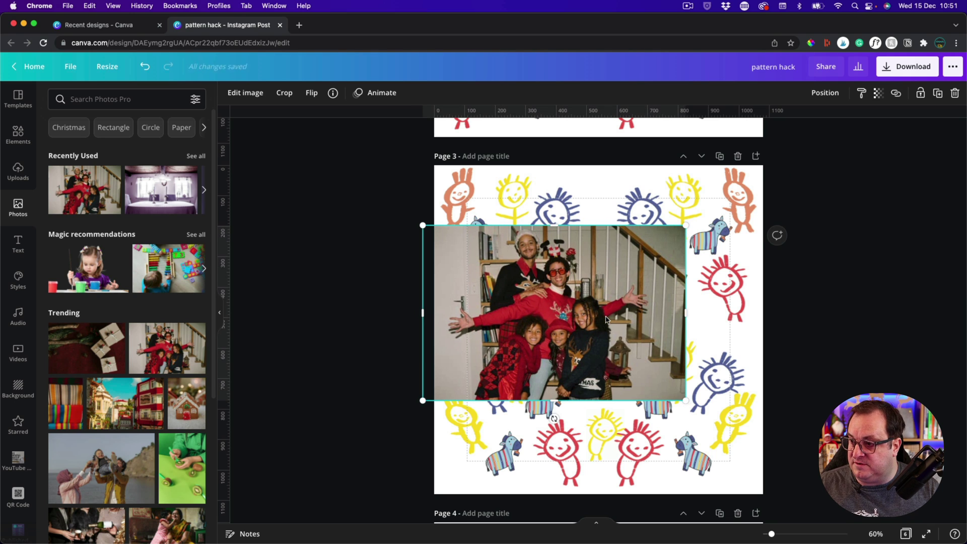
key(Right)
key(Right)
key(Right)
key(Right)
key(Right)
key(Right)
key(Right)
key(Right)
key(Right)
key(Right)
key(Right)
key(Right)
key(Right)
key(Right)
key(Right)
key(Right)
key(Right)
key(Right)
key(Right)
key(Right)
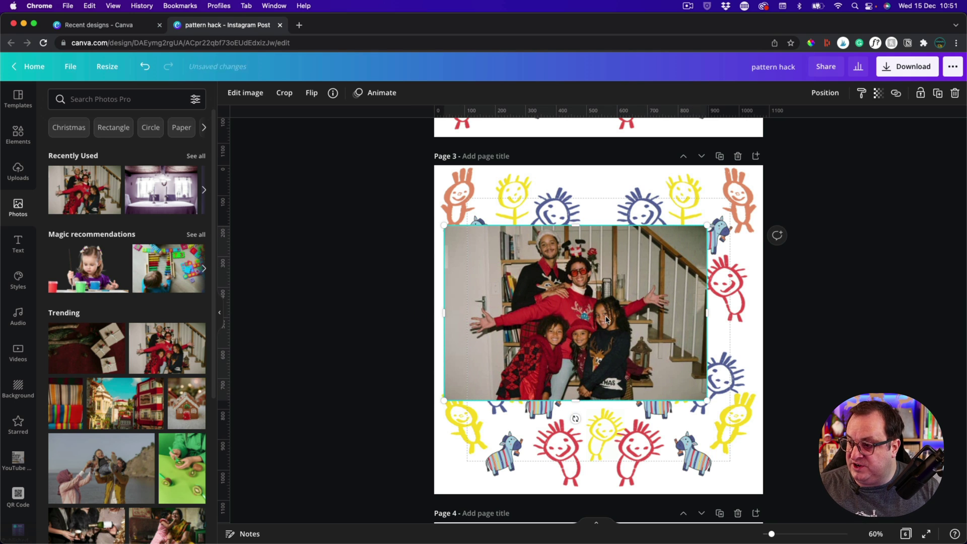
key(Right)
key(Right)
key(Right)
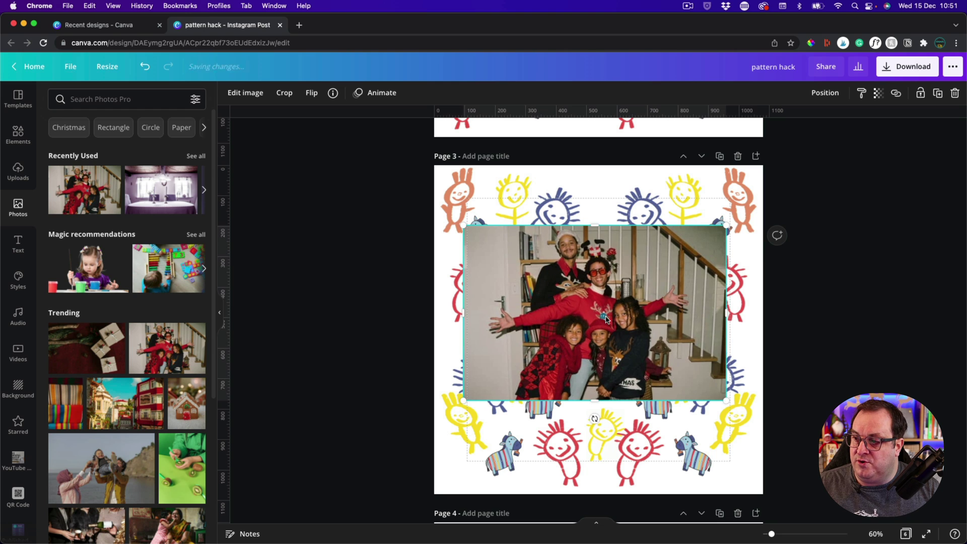
key(Right)
key(Right)
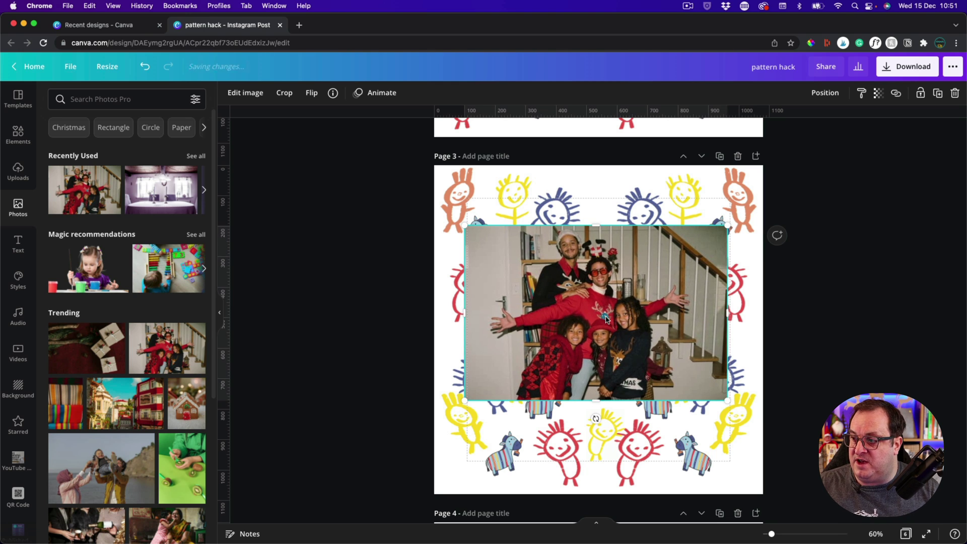
key(Delete)
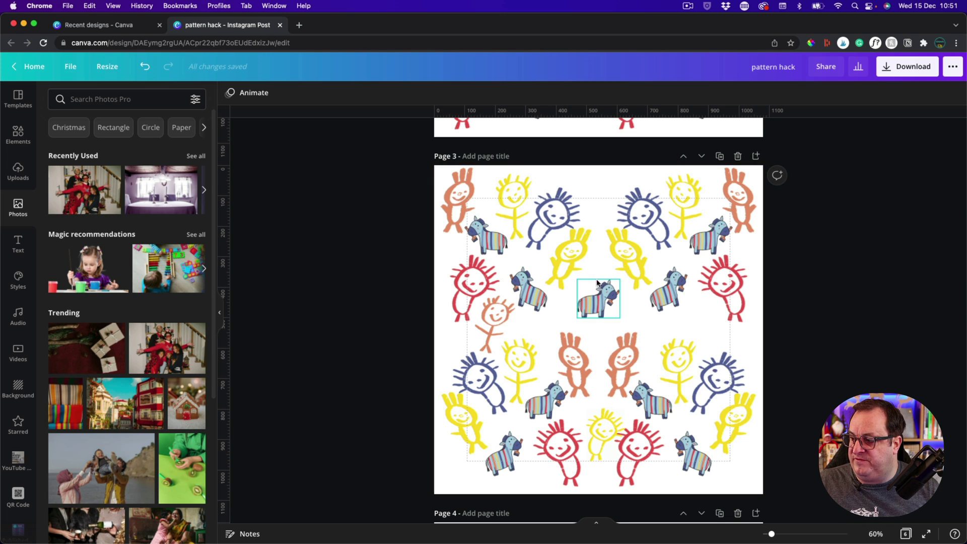
Select items on page 3, check the download page list, then undo the last edit
click(569, 272)
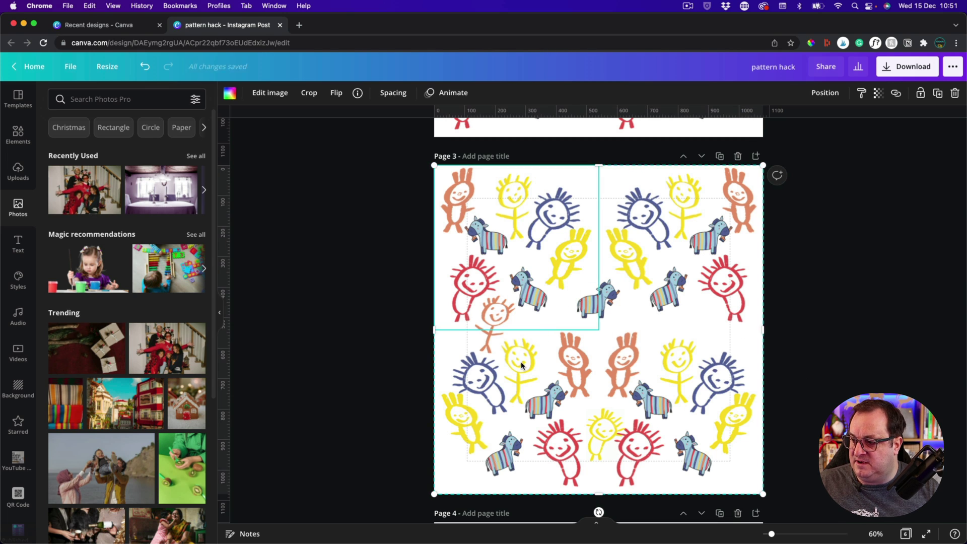
click(607, 427)
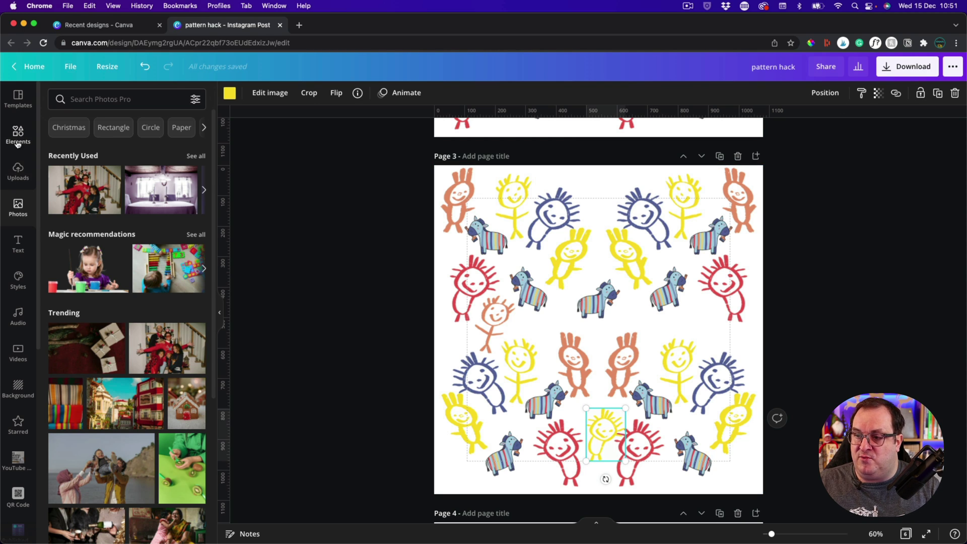
click(914, 70)
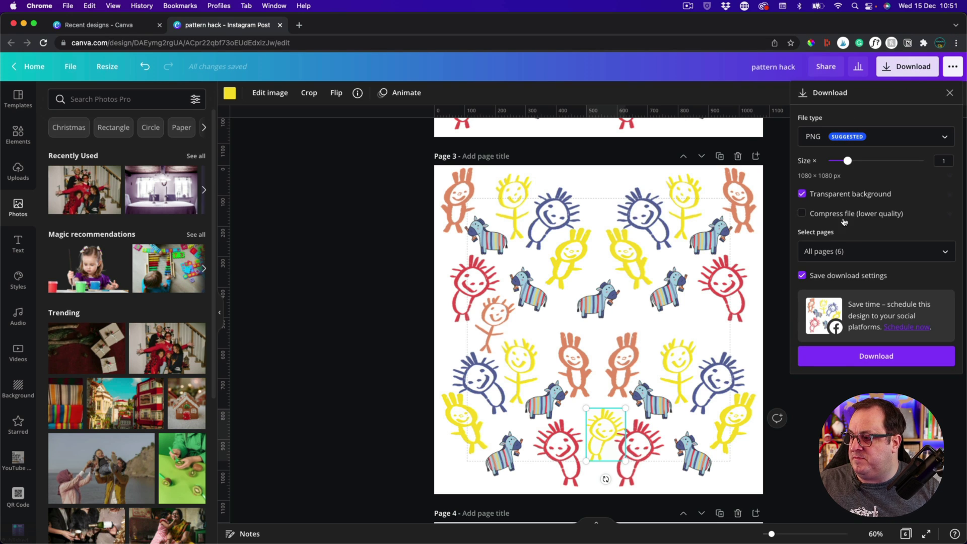
click(837, 250)
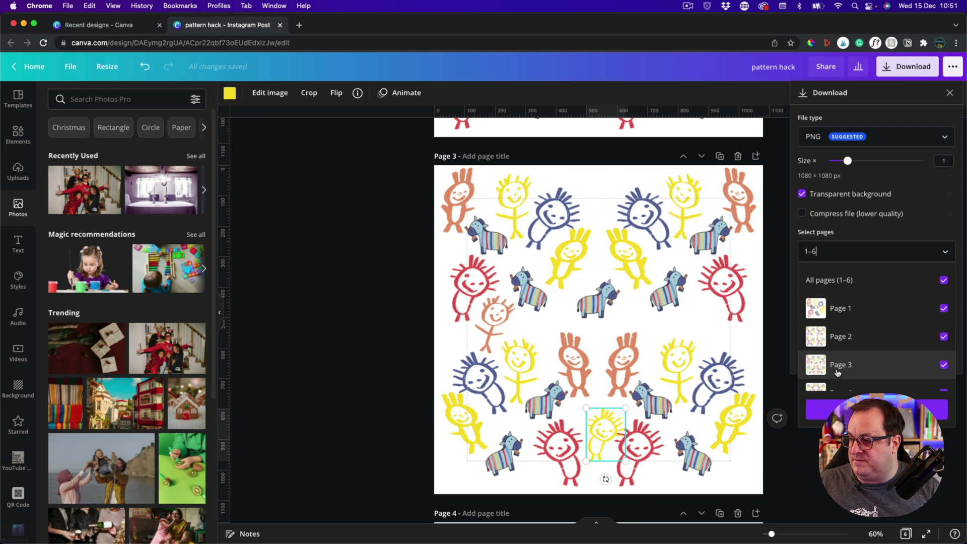
click(384, 305)
scroll(385, 305, up, 3)
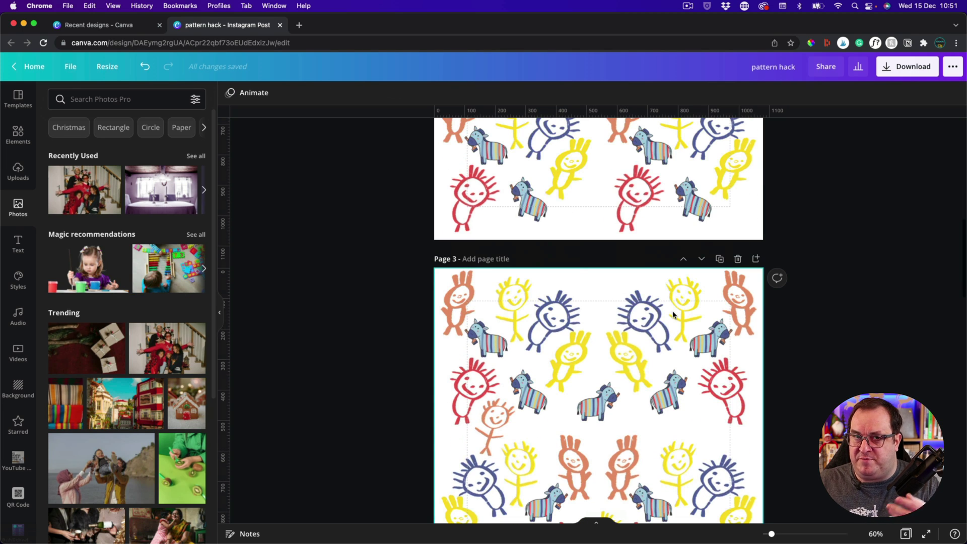
key(super+z)
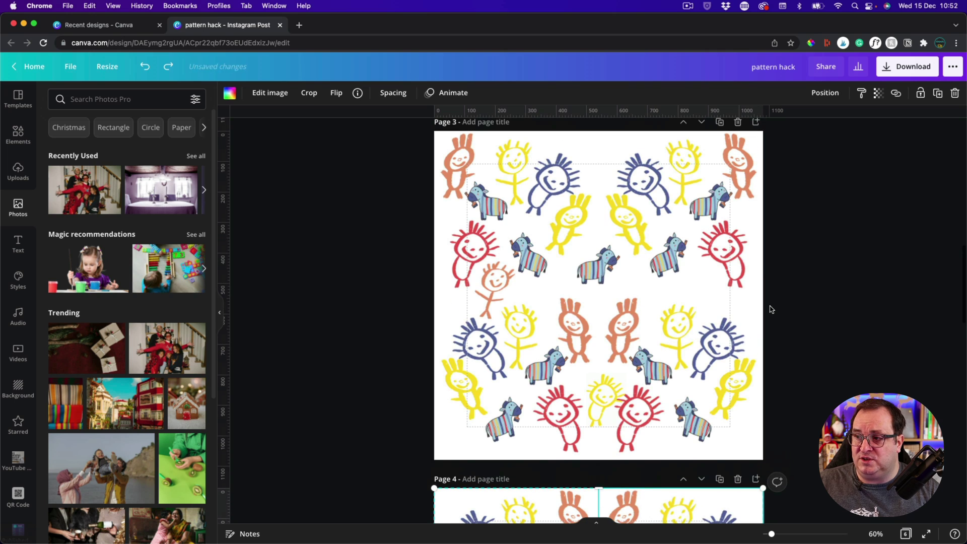
Add a blank page after Page 4 and move it up one position
click(17, 171)
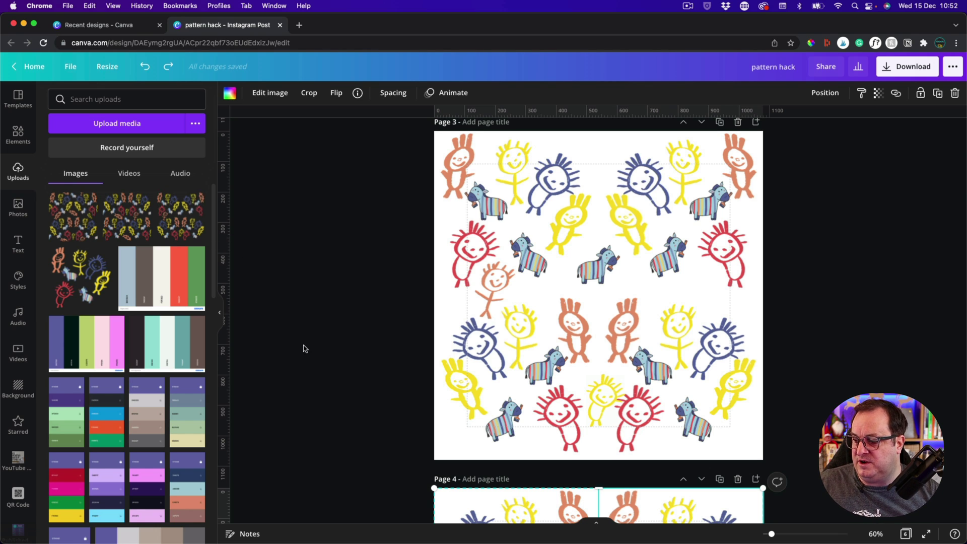
scroll(303, 348, down, 5)
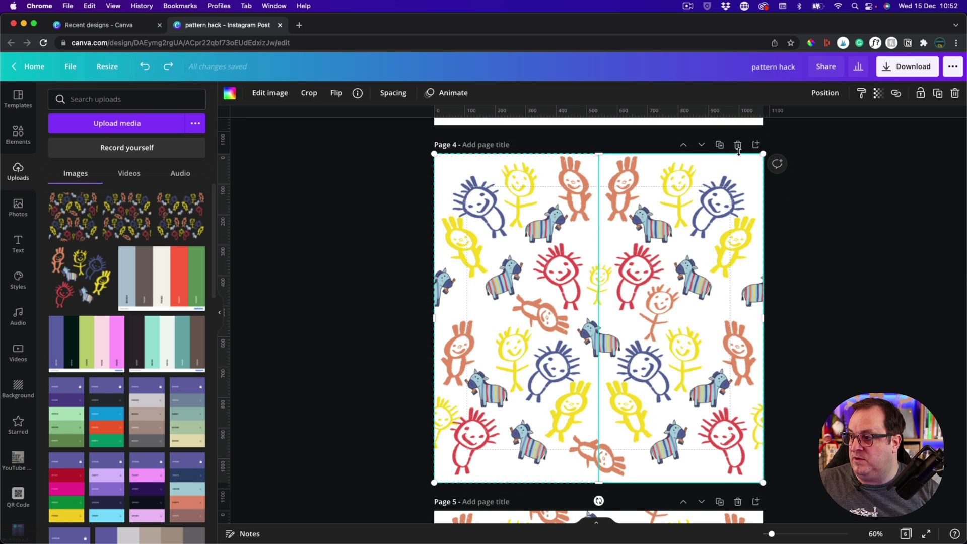
click(755, 145)
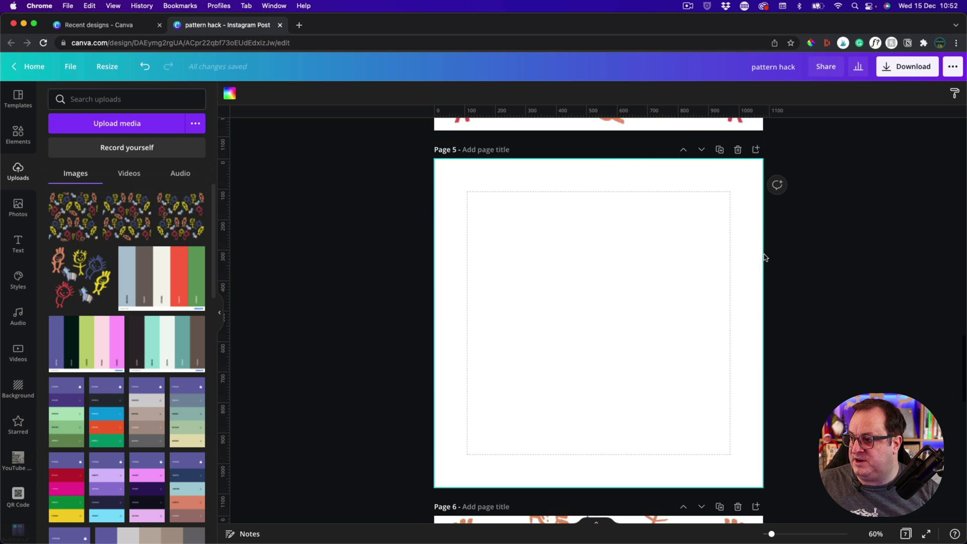
click(683, 149)
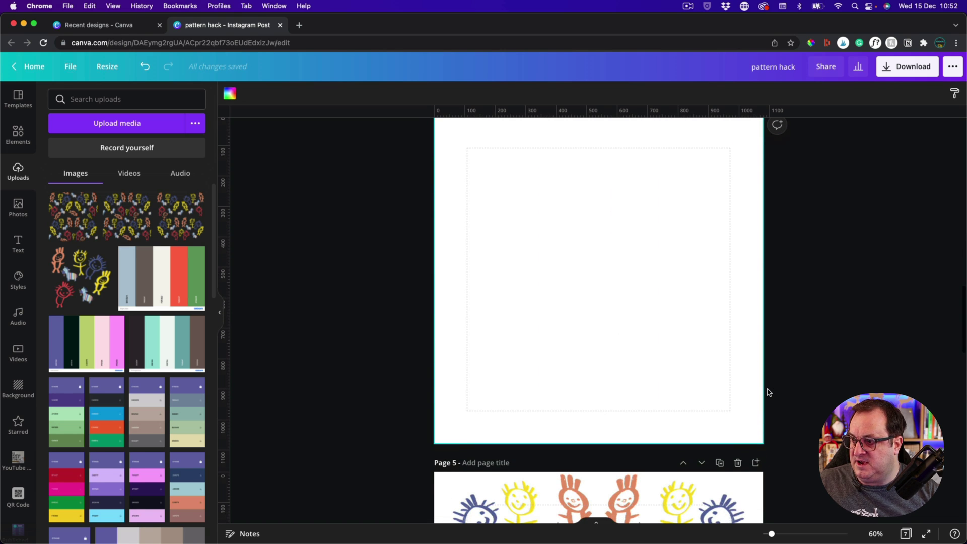
click(20, 141)
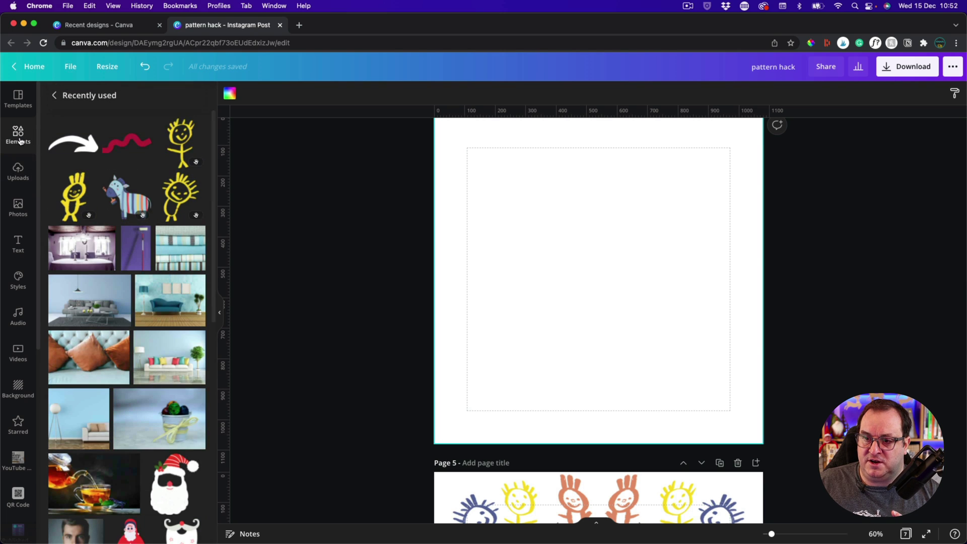
Place a two-column sky-and-hills grid on Page 4 and set its grid spacing to 0
click(53, 96)
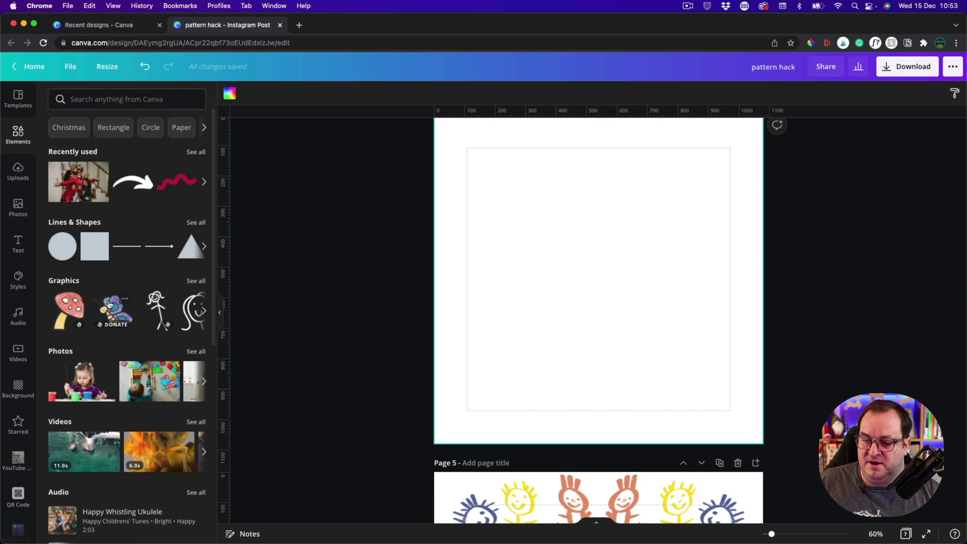
scroll(110, 304, down, 10)
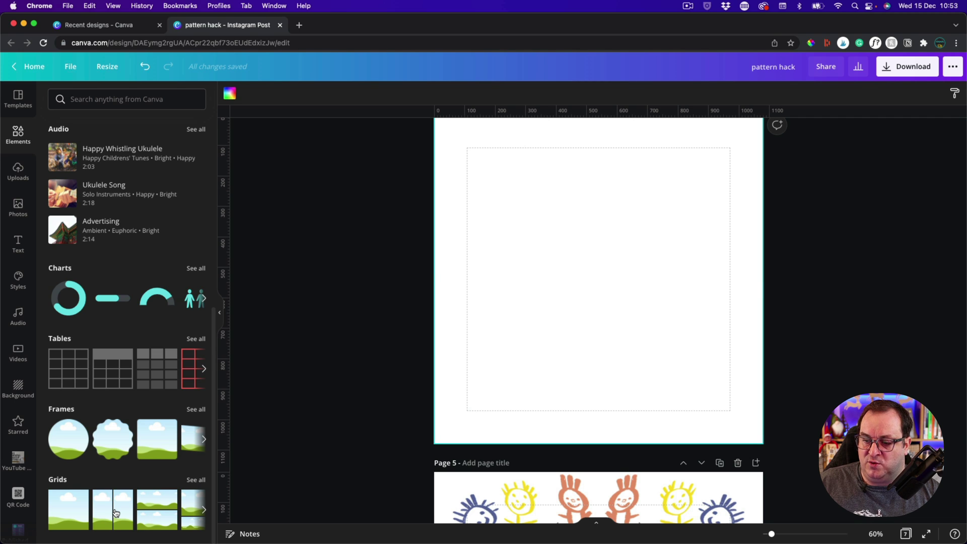
click(115, 513)
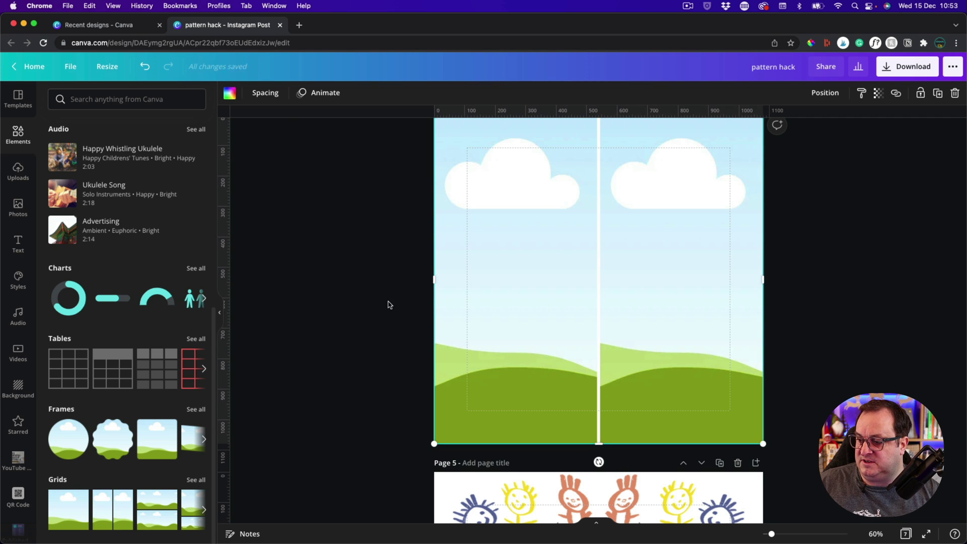
scroll(387, 305, down, 5)
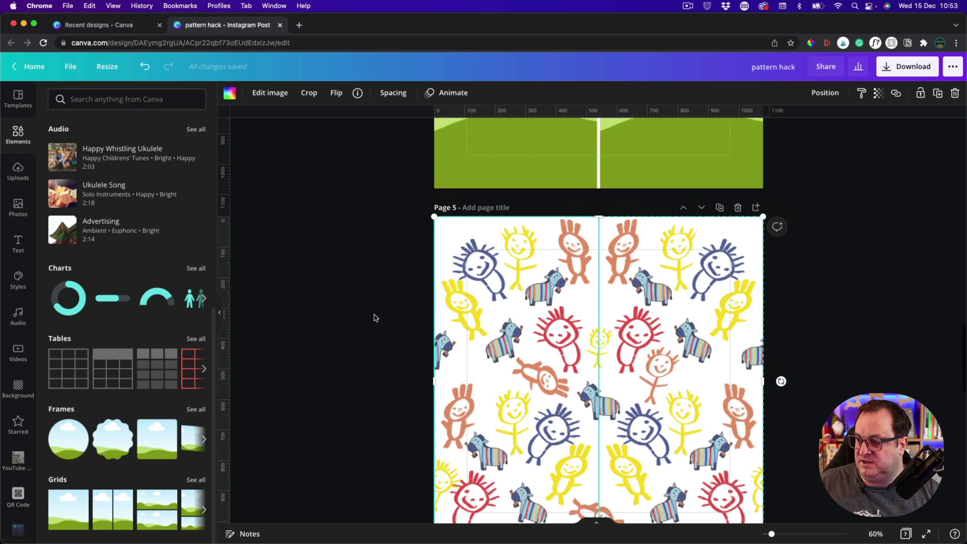
scroll(373, 318, up, 5)
click(466, 288)
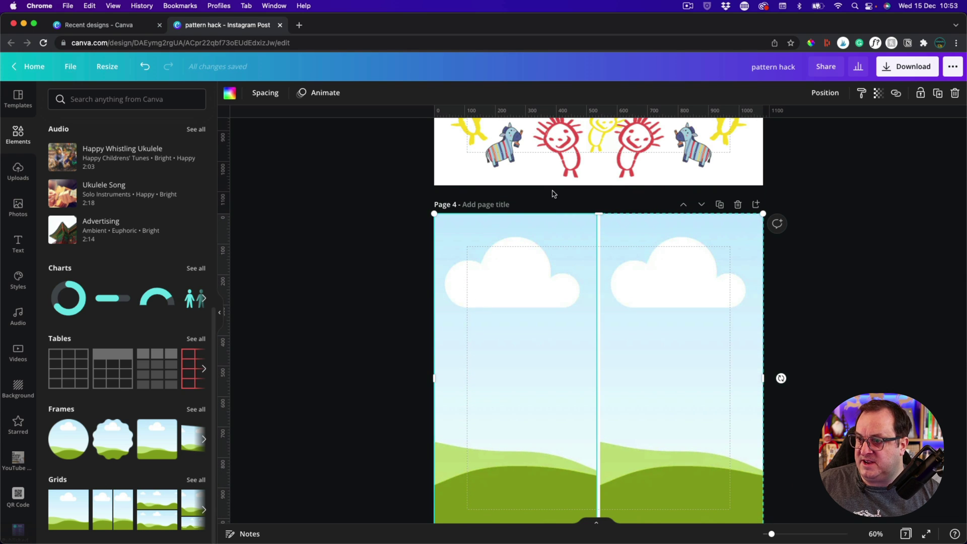
click(266, 92)
drag(321, 124, 272, 126)
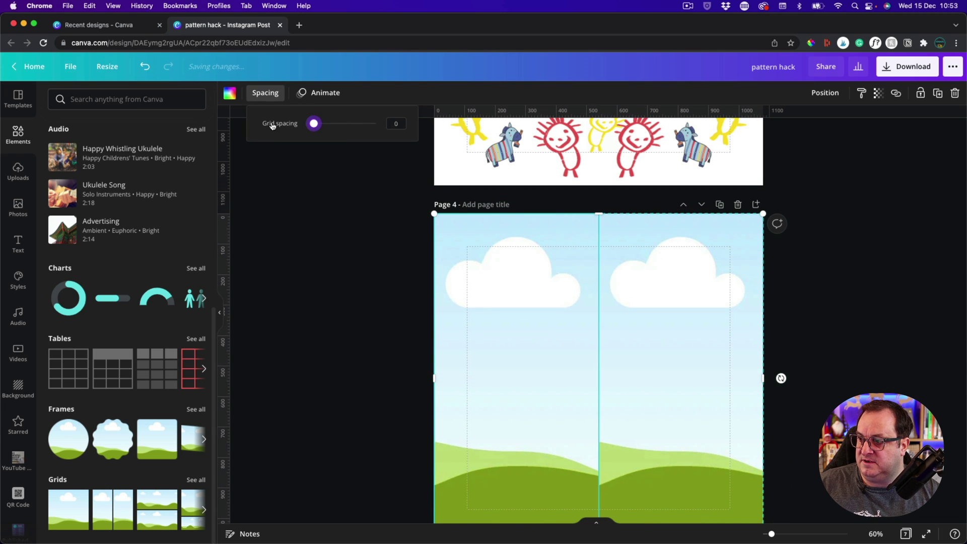
click(335, 305)
click(337, 304)
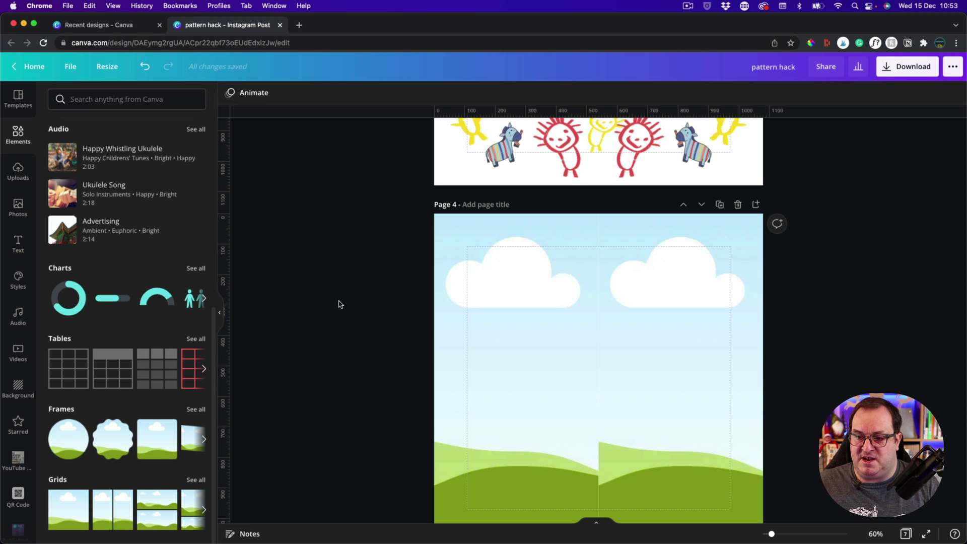
Drop the crayon doodle pattern upload into Page 4's left grid column, then add a second copy for the right
click(19, 171)
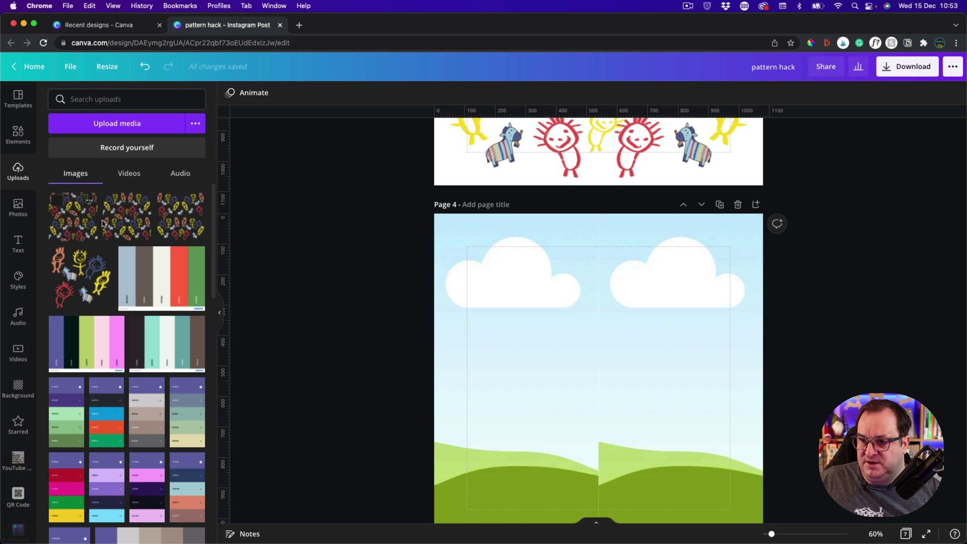
click(121, 220)
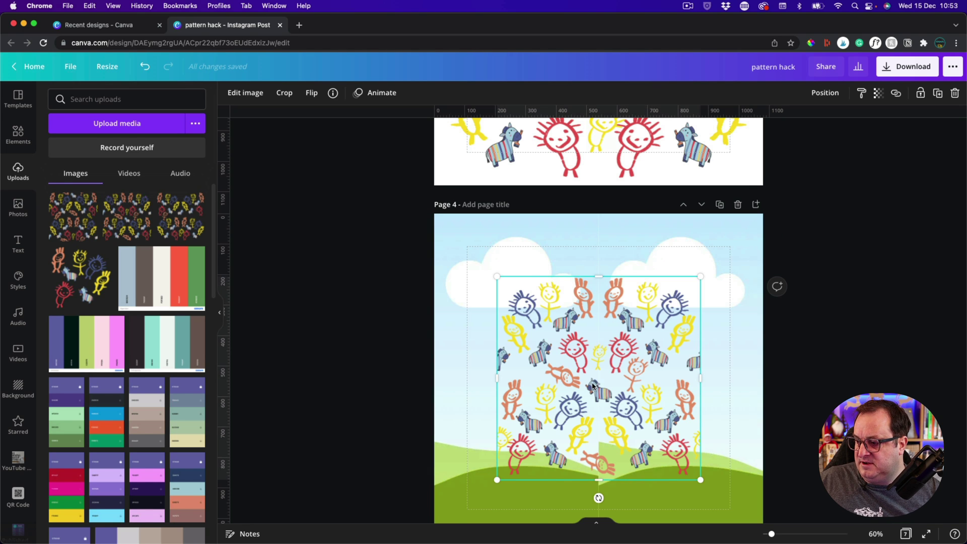
drag(592, 385, 663, 368)
click(127, 217)
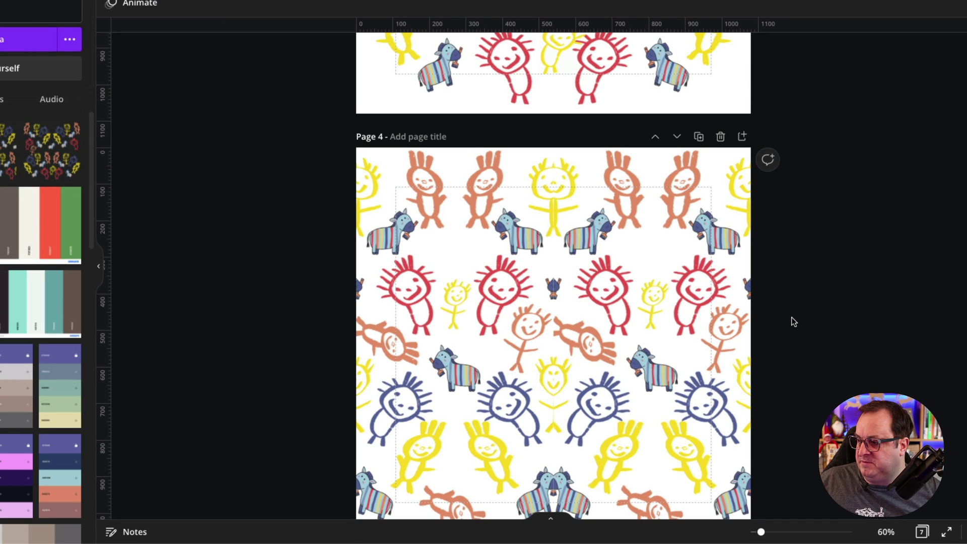
Shift the right-column pattern rightwards inside its grid cell on Page 4
scroll(766, 308, down, 3)
click(671, 264)
double_click(673, 265)
drag(672, 265, 775, 252)
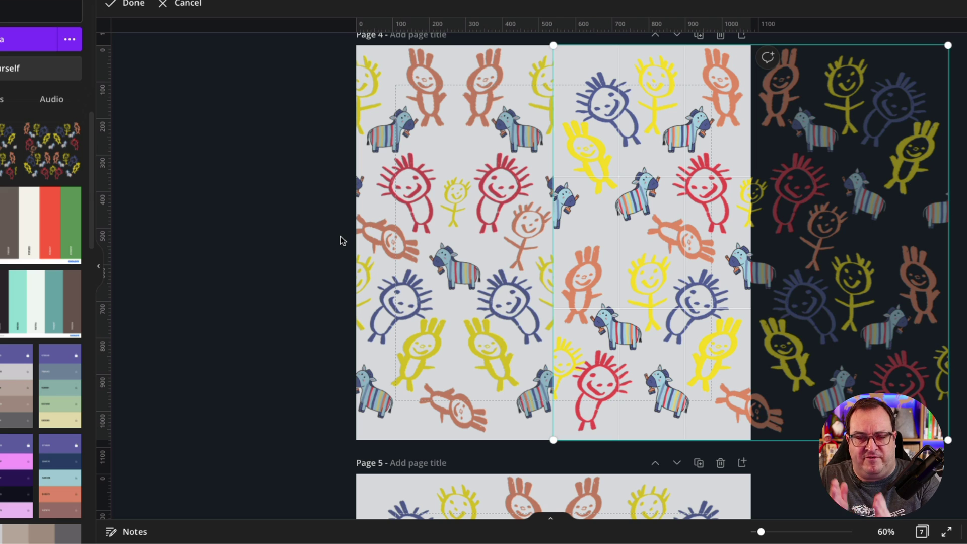
key(Return)
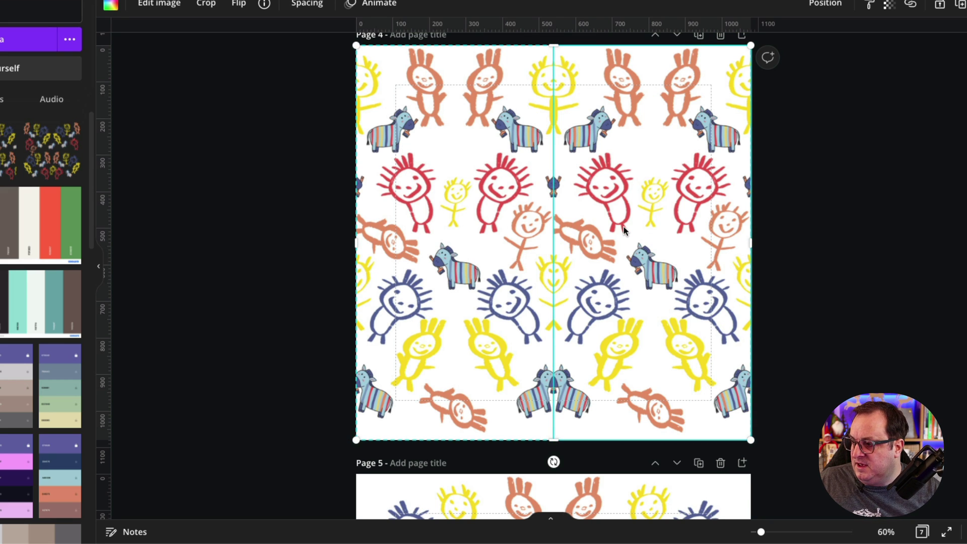
double_click(623, 230)
drag(613, 221, 744, 226)
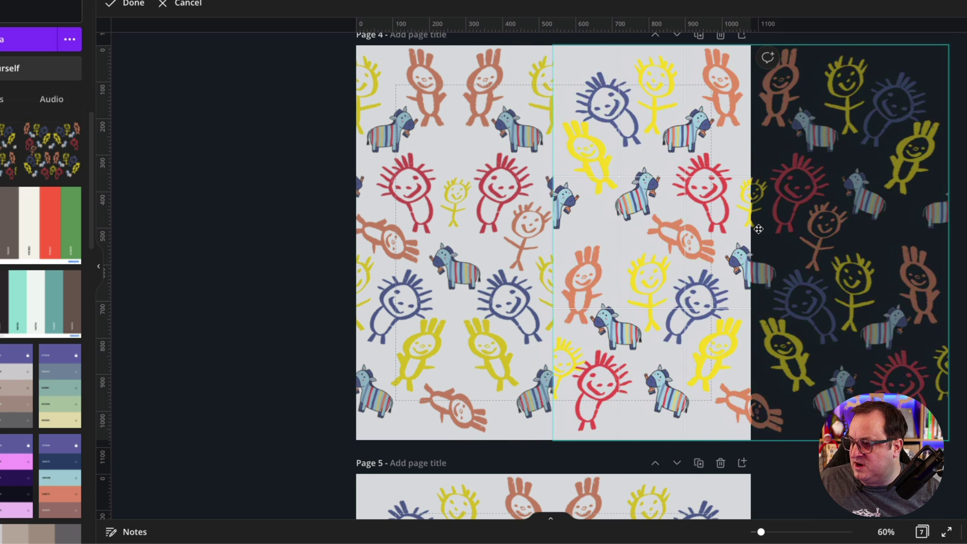
key(Return)
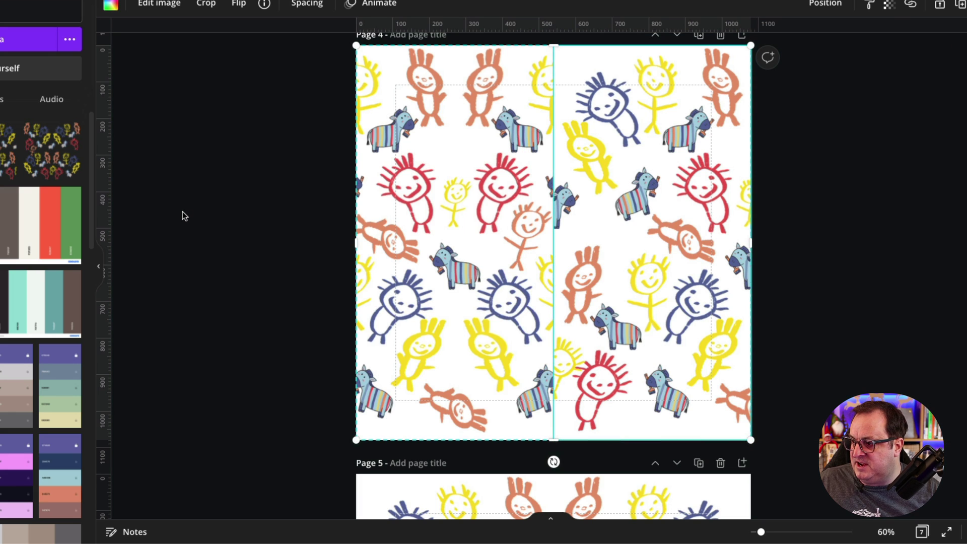
Shift the left-column pattern leftwards inside its cell so the two halves meet
double_click(440, 222)
drag(441, 220, 341, 222)
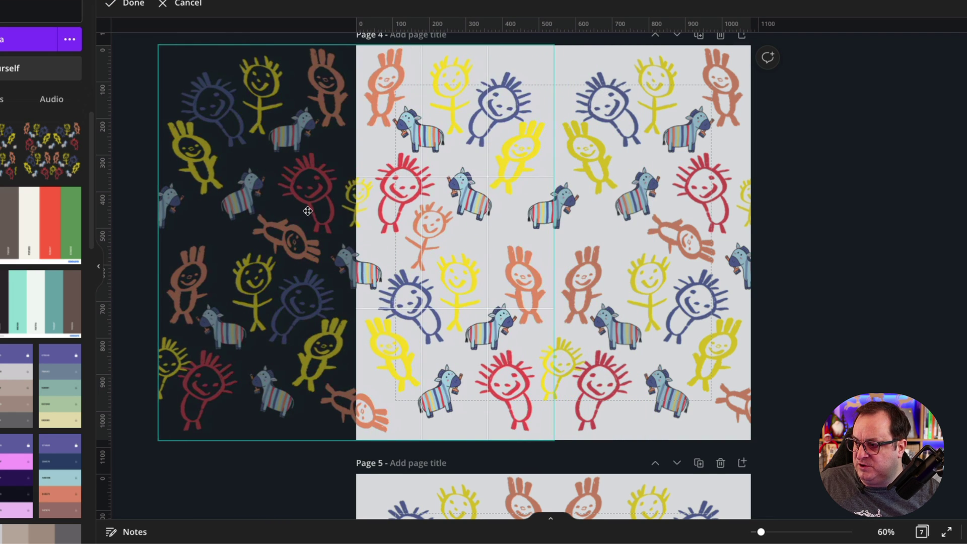
key(Return)
click(806, 317)
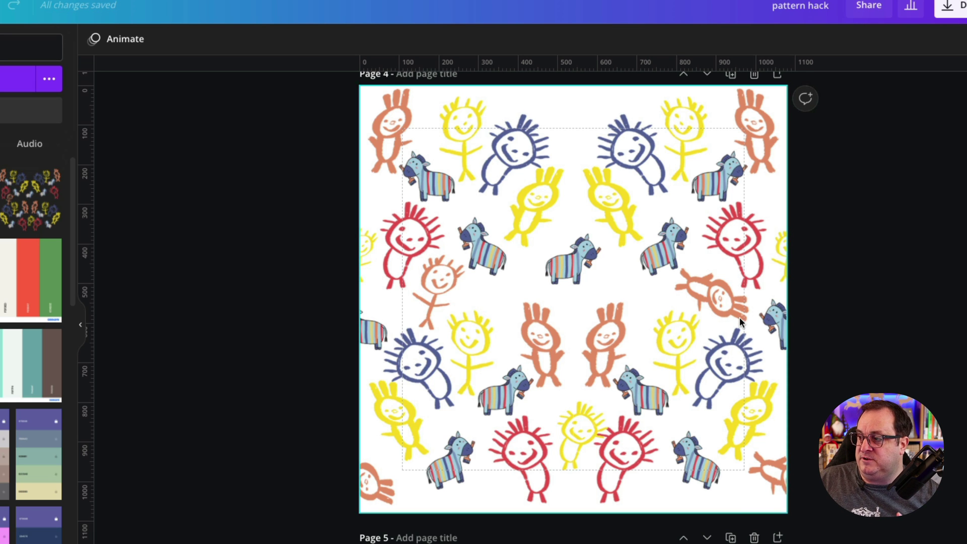
Add a new blank Page 7 after the Page 6 pattern
scroll(845, 319, down, 5)
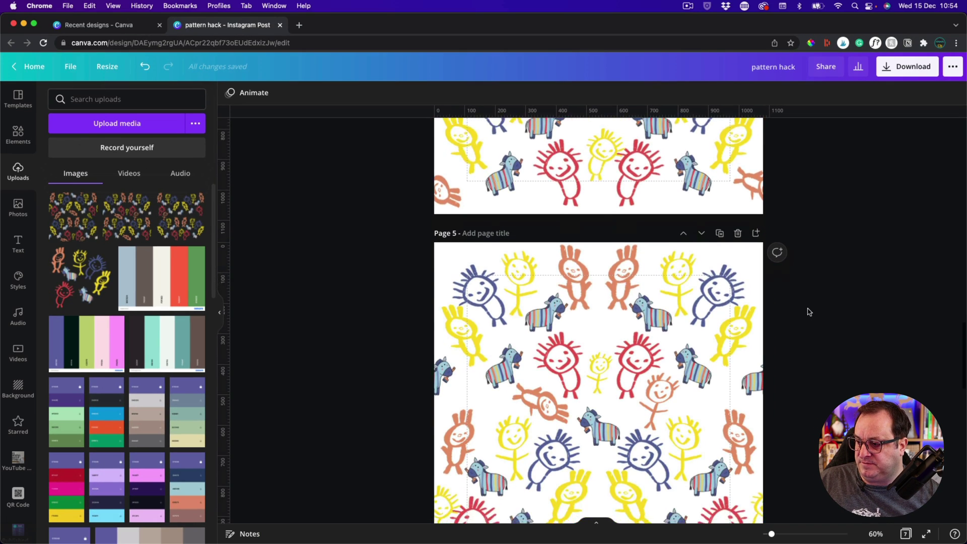
scroll(821, 315, down, 9)
click(536, 226)
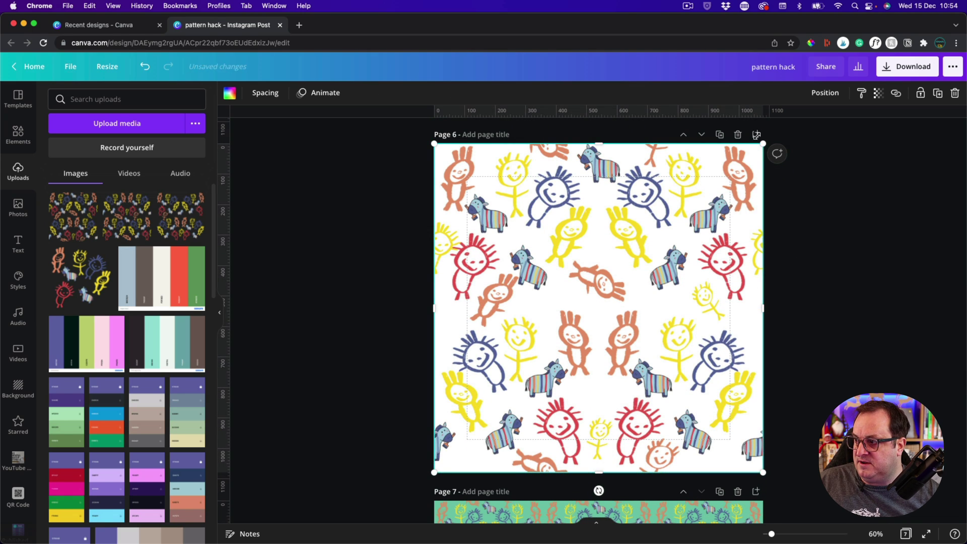
click(757, 135)
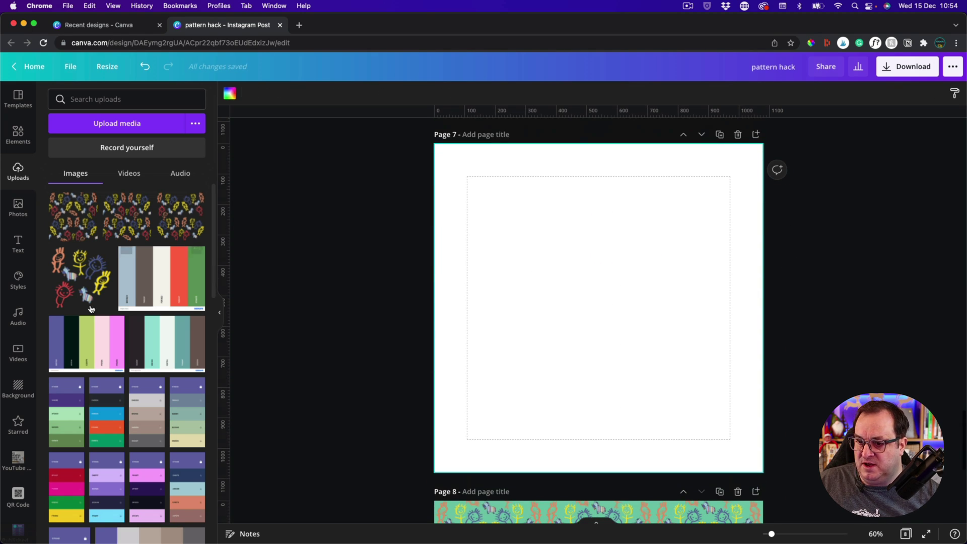
Fill Page 7 with a two-row grid from Elements and set its grid spacing to 0
click(19, 135)
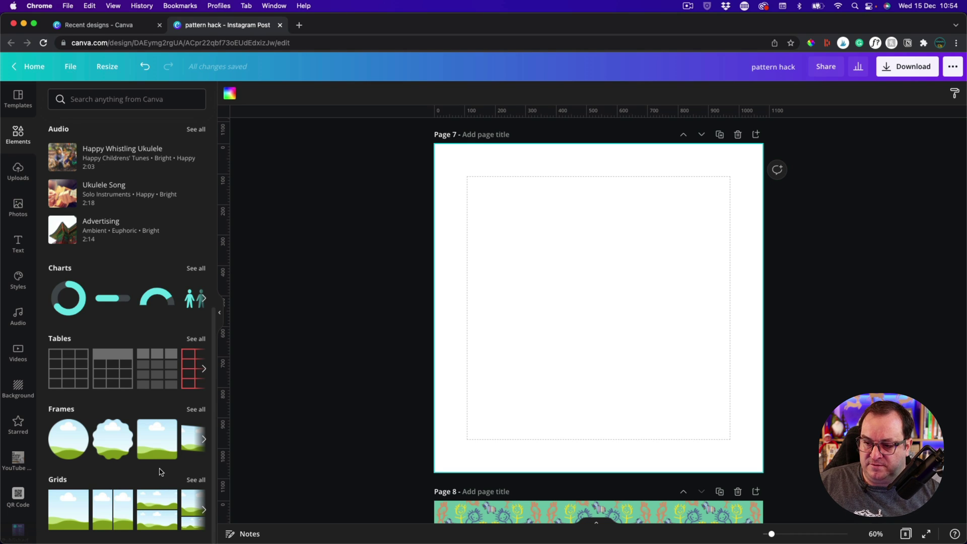
click(196, 480)
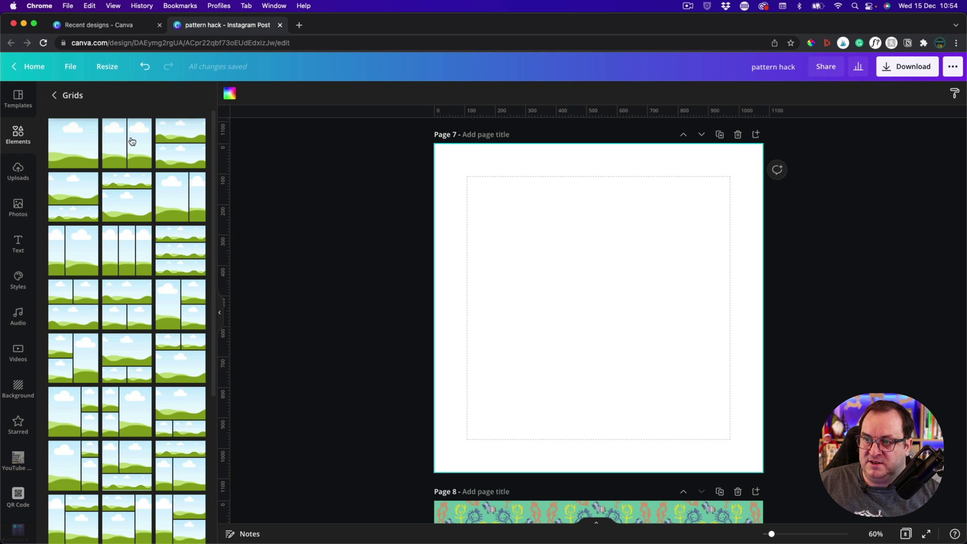
click(182, 143)
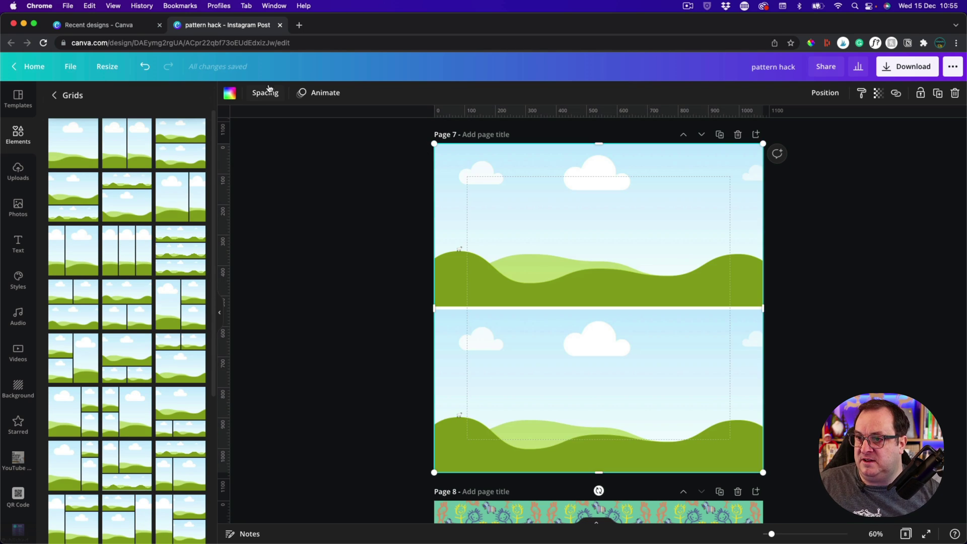
click(267, 93)
drag(313, 124, 316, 126)
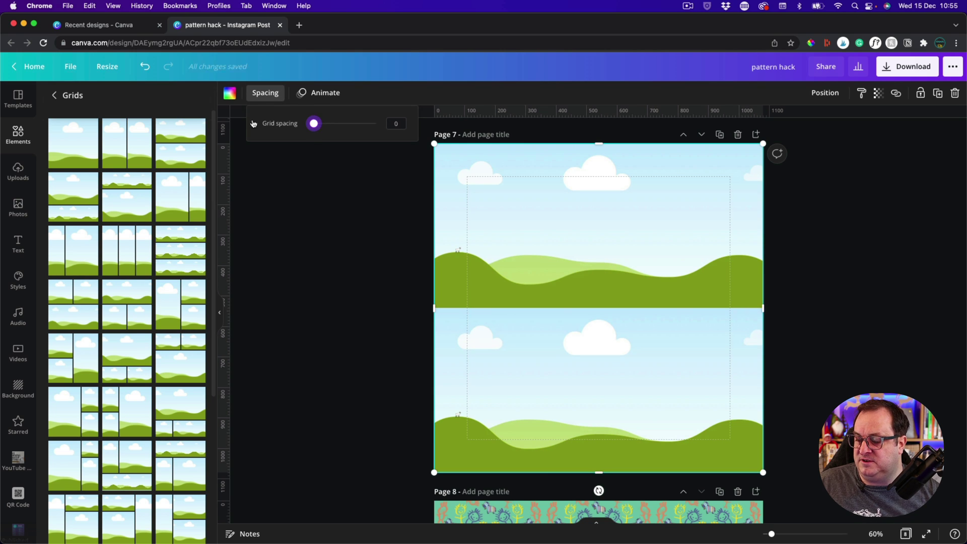
click(310, 283)
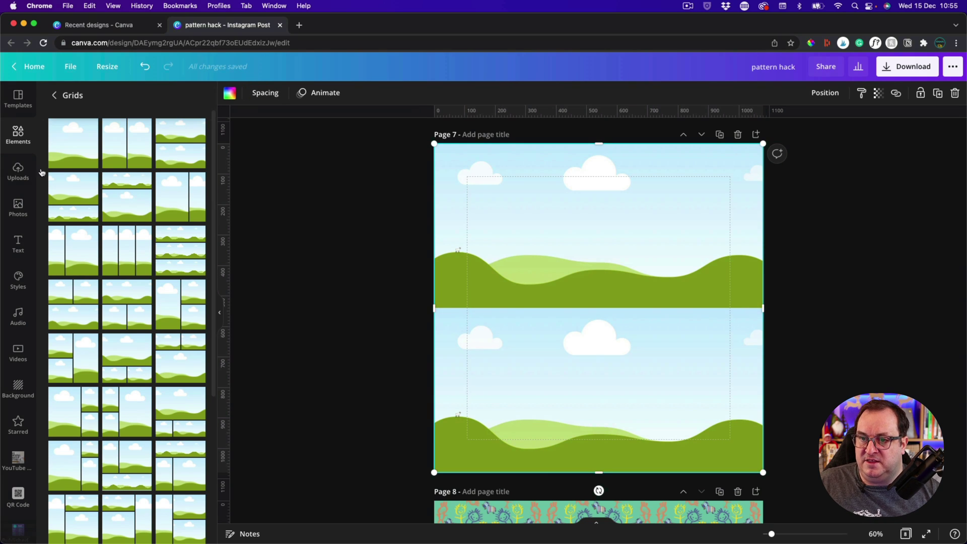
click(18, 171)
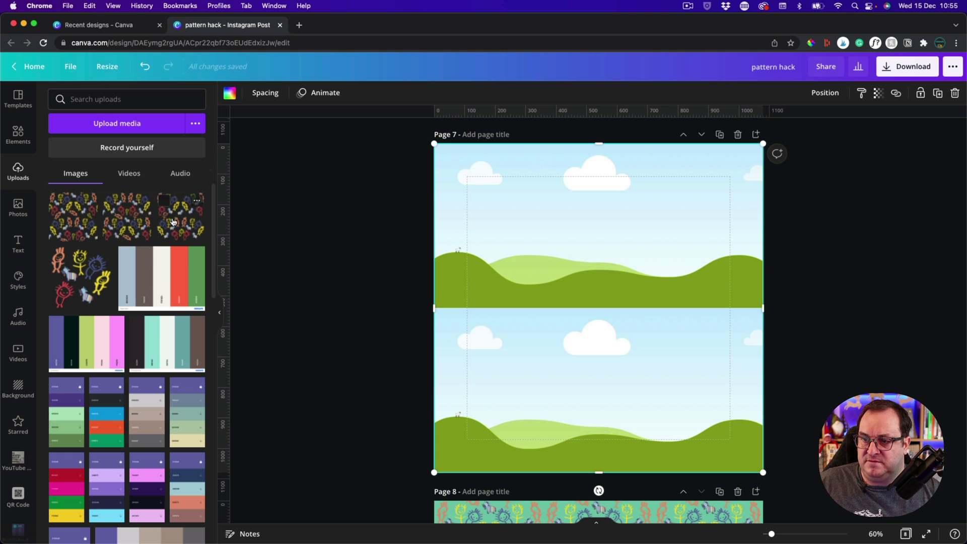
Place the pattern upload into the top and bottom frames of Page 7's grid, deleting a stray copy
click(76, 224)
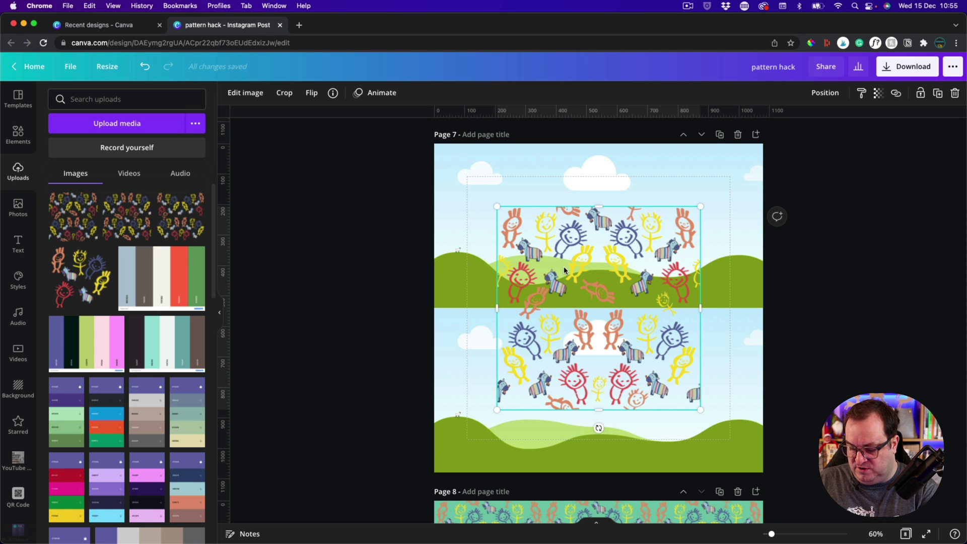
key(Delete)
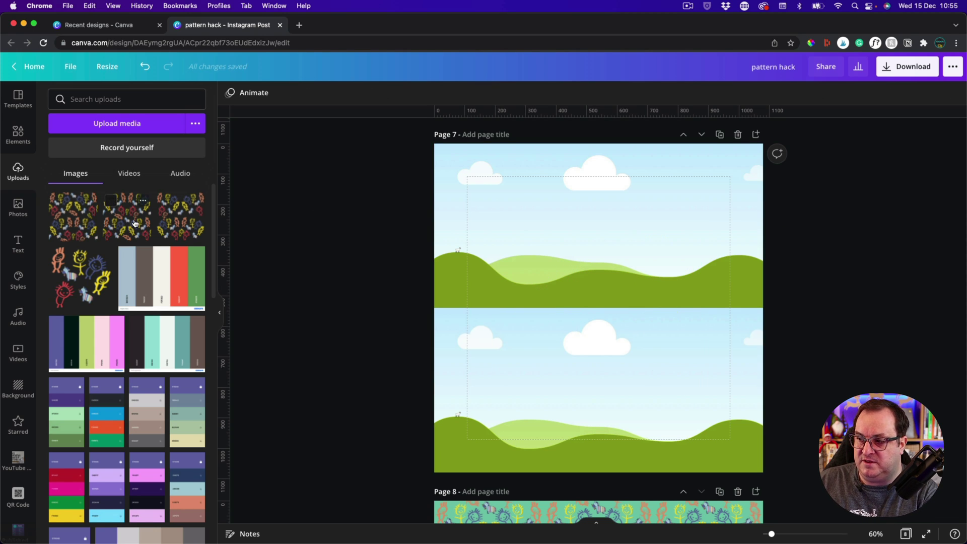
click(135, 223)
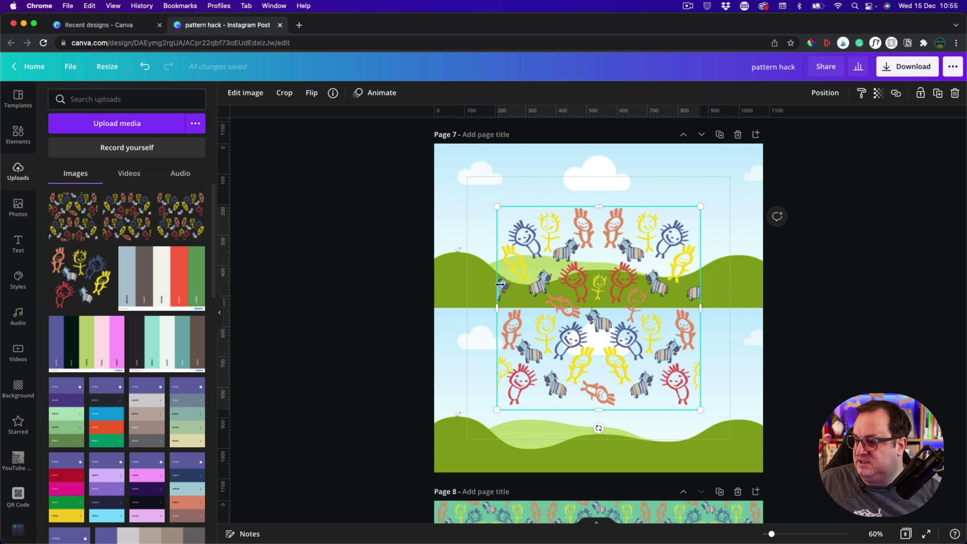
drag(615, 306, 615, 267)
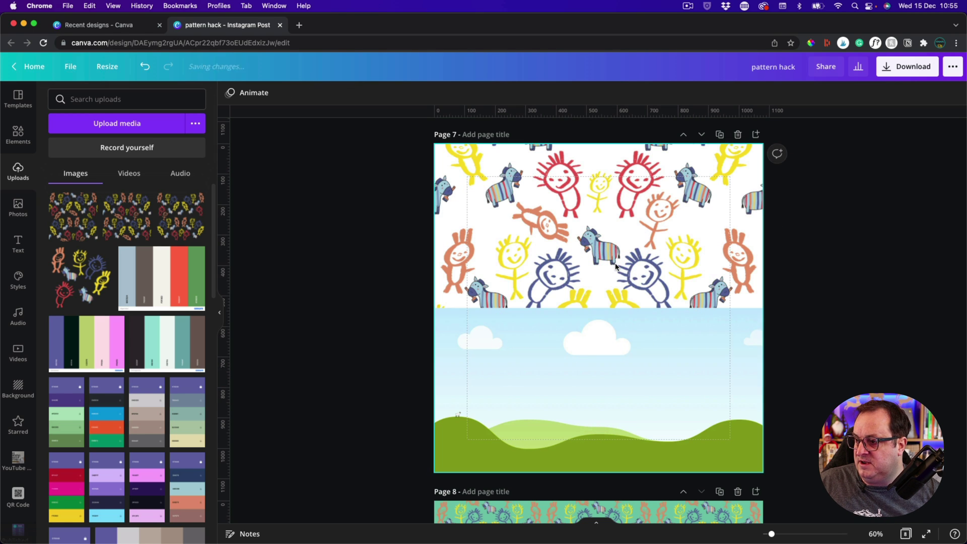
click(127, 216)
drag(579, 340, 615, 392)
Shift the lower pattern down and the upper pattern up so the halves join seamlessly
click(539, 356)
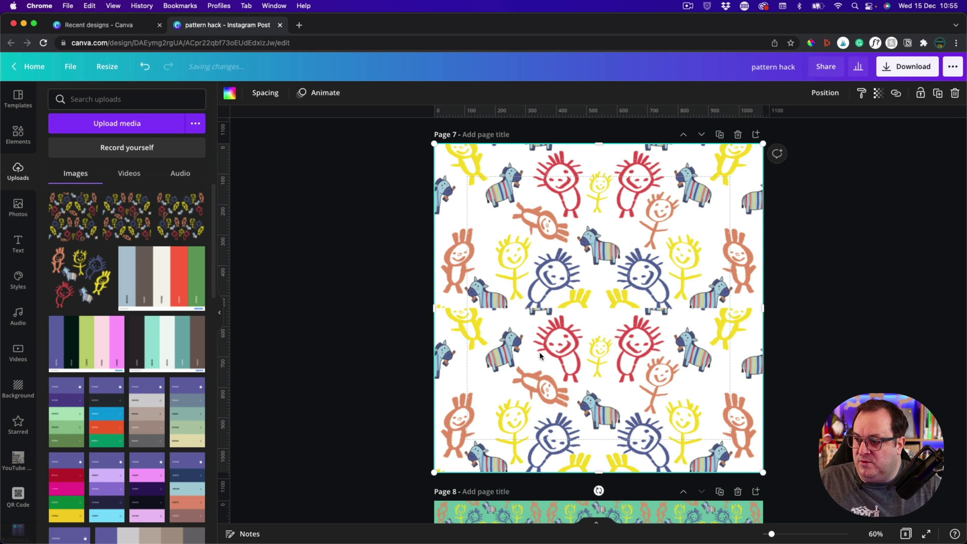
double_click(539, 355)
drag(539, 356, 539, 458)
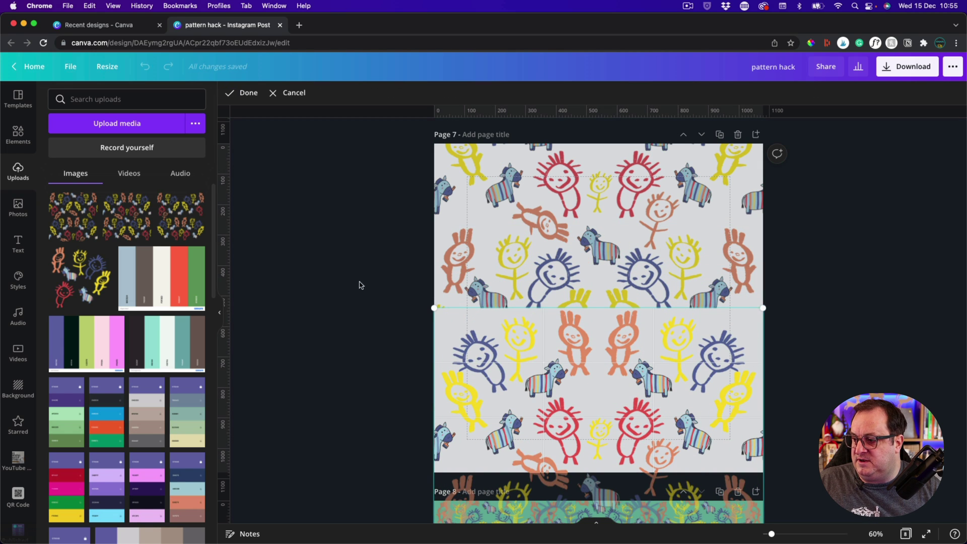
click(358, 282)
double_click(589, 251)
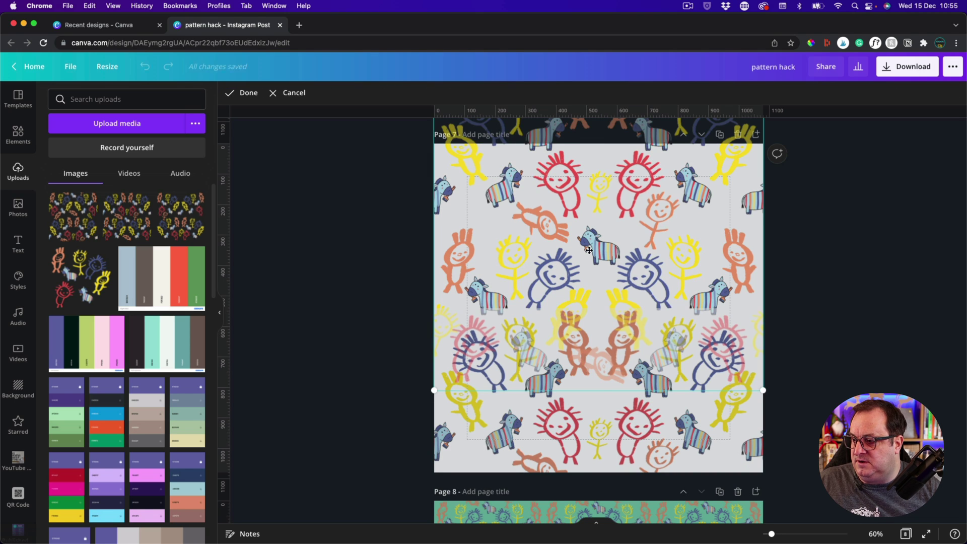
drag(589, 250, 590, 167)
click(304, 330)
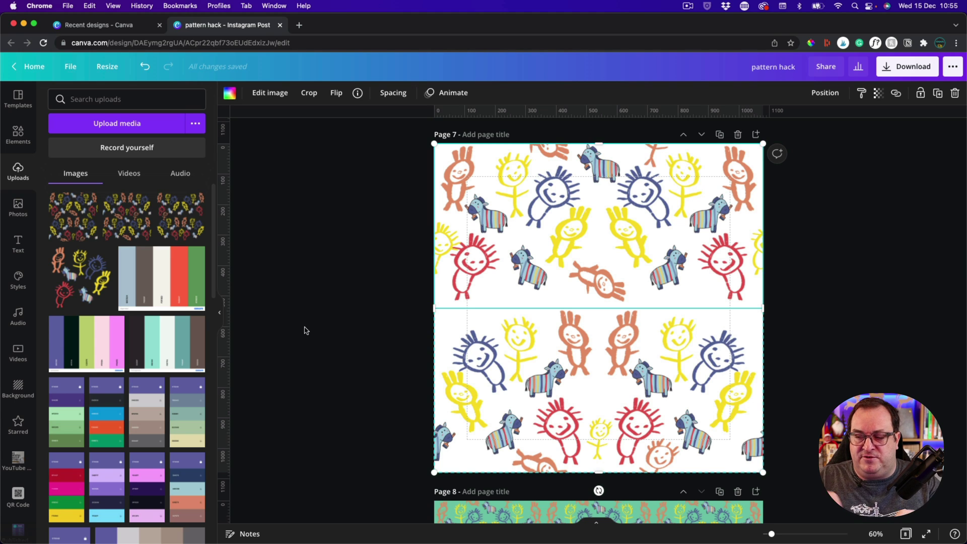
click(304, 330)
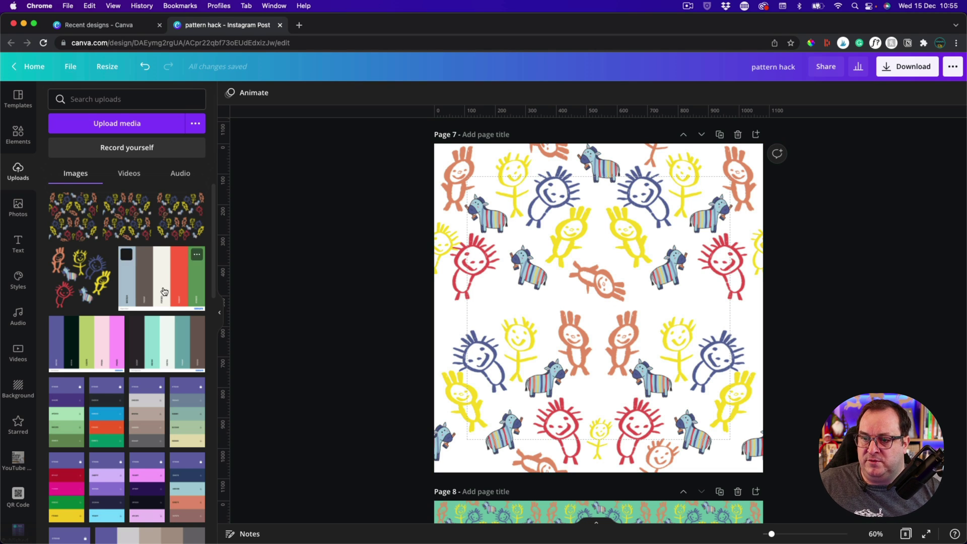
Add a yellow circle to page 7, shrink it and move it around the left edge
click(17, 136)
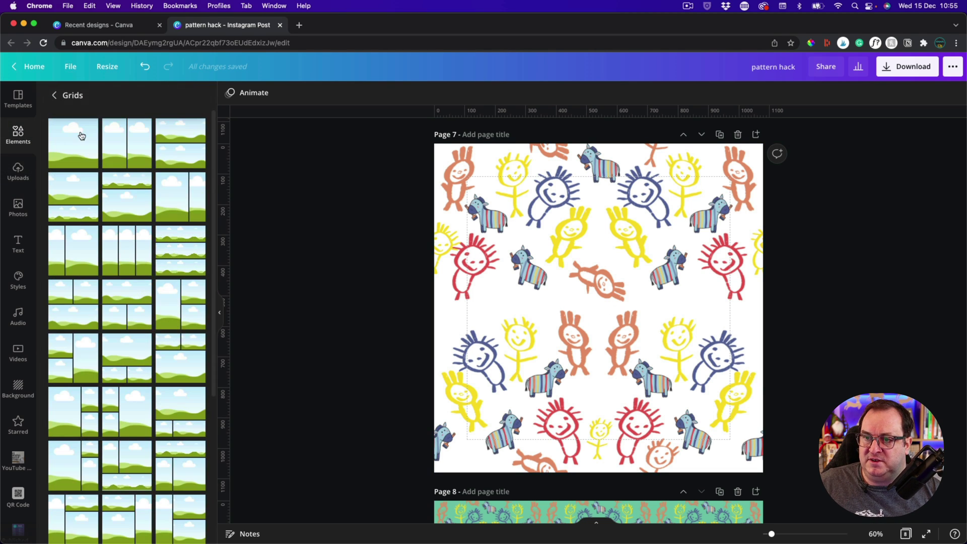
click(56, 95)
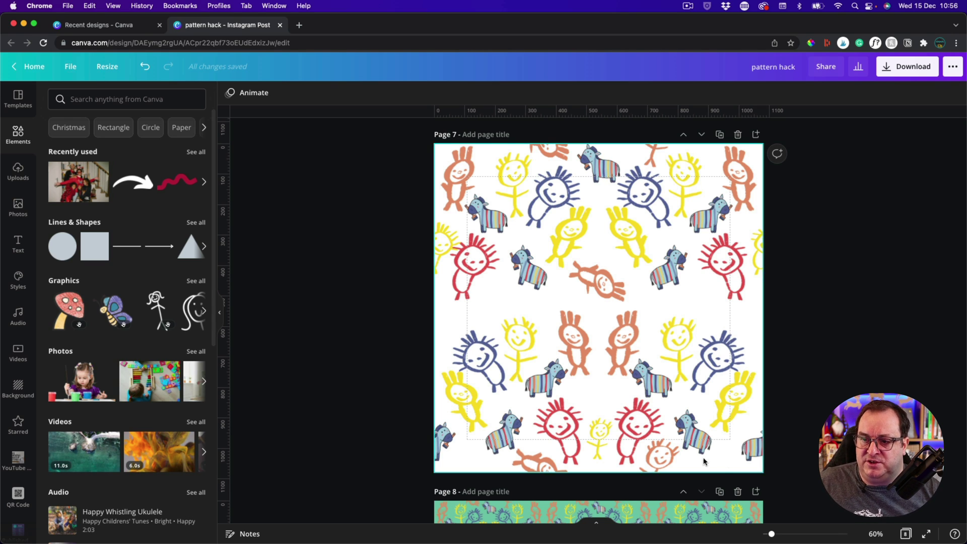
click(63, 246)
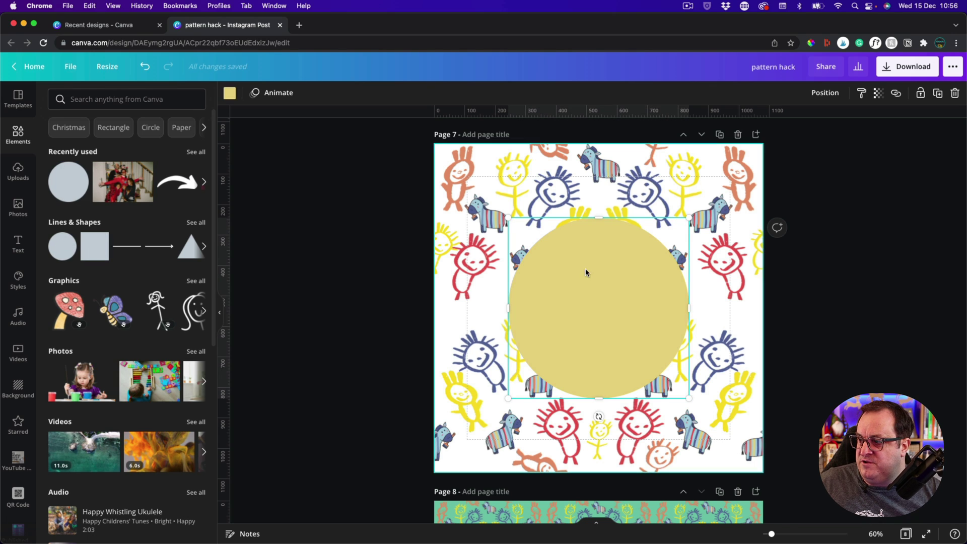
drag(688, 218, 572, 333)
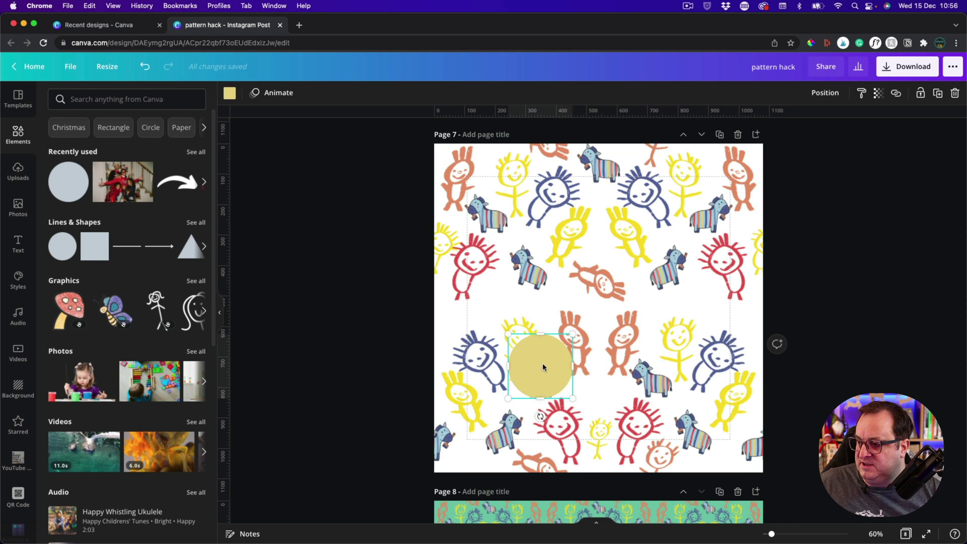
drag(542, 363, 501, 297)
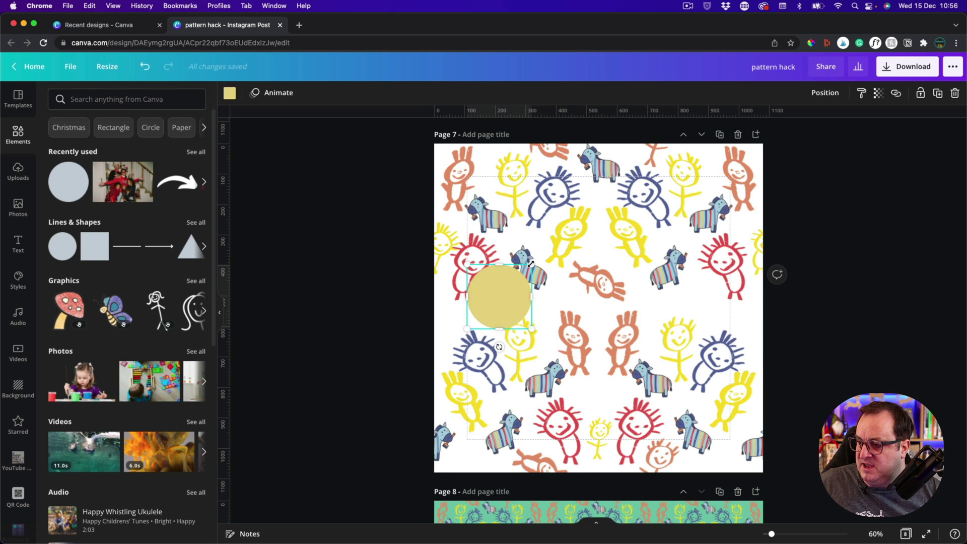
drag(530, 263, 506, 286)
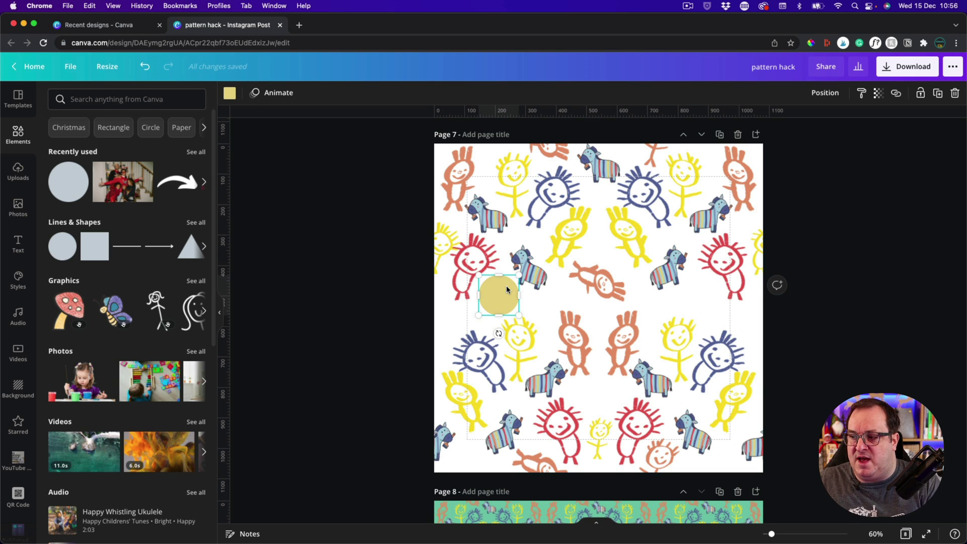
drag(506, 286, 448, 298)
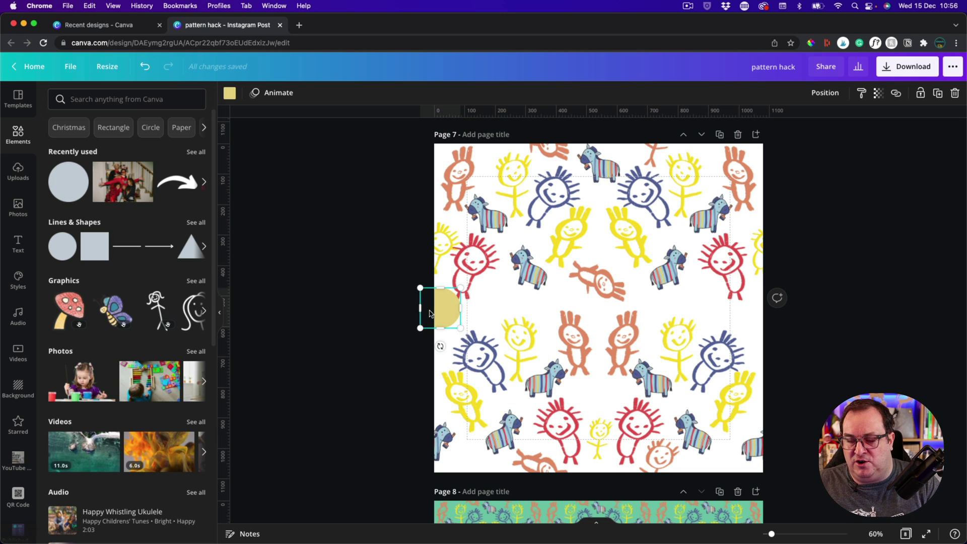
drag(429, 312, 488, 302)
Delete the yellow circle and add a new blank page after page 7
key(BackSpace)
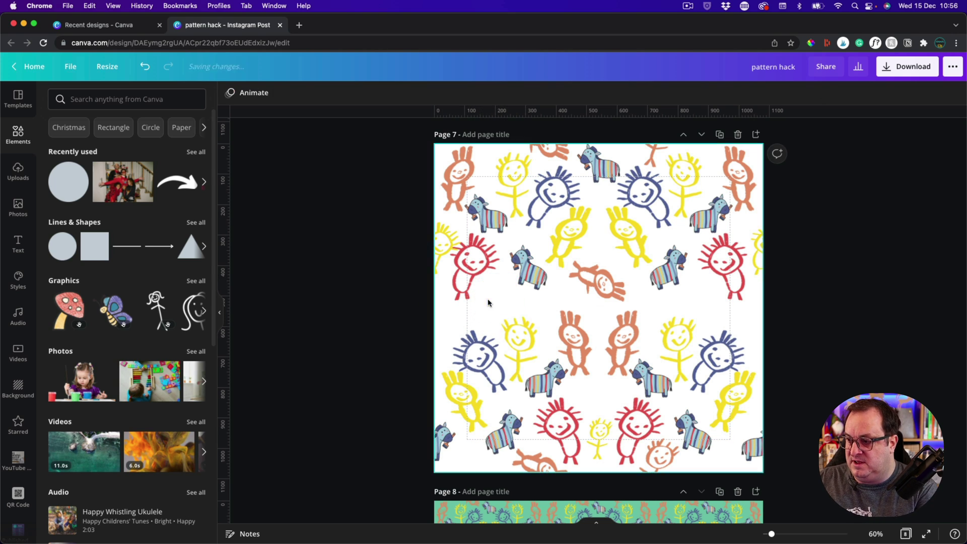
click(564, 254)
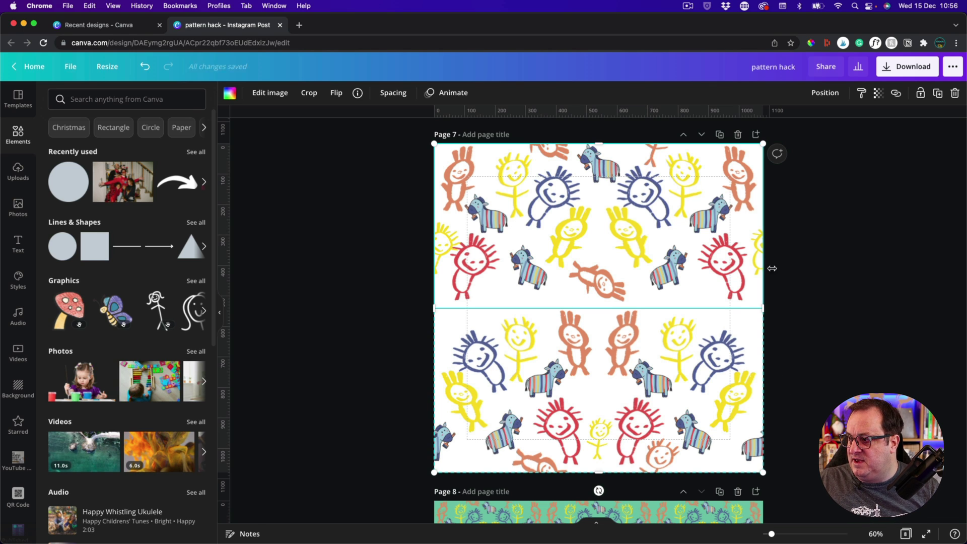
click(757, 134)
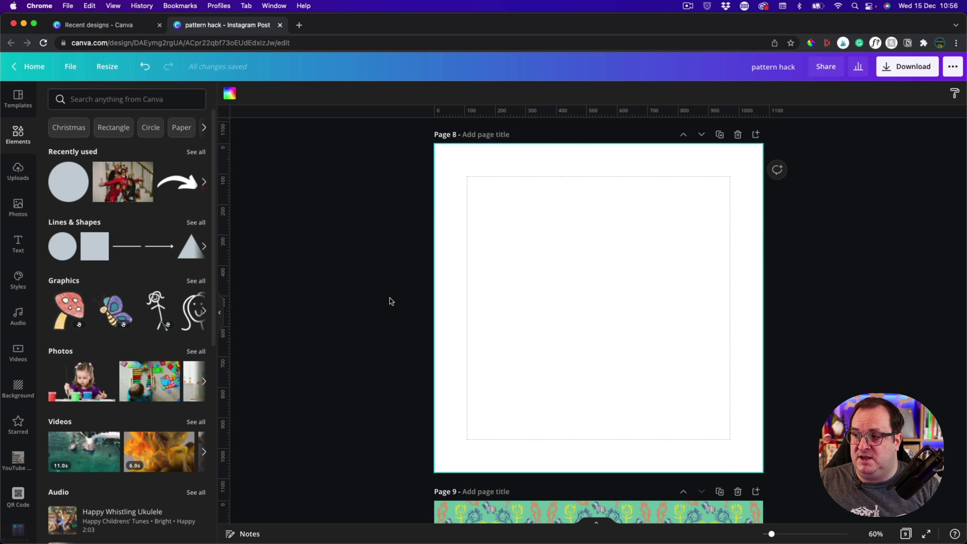
scroll(403, 297, up, 10)
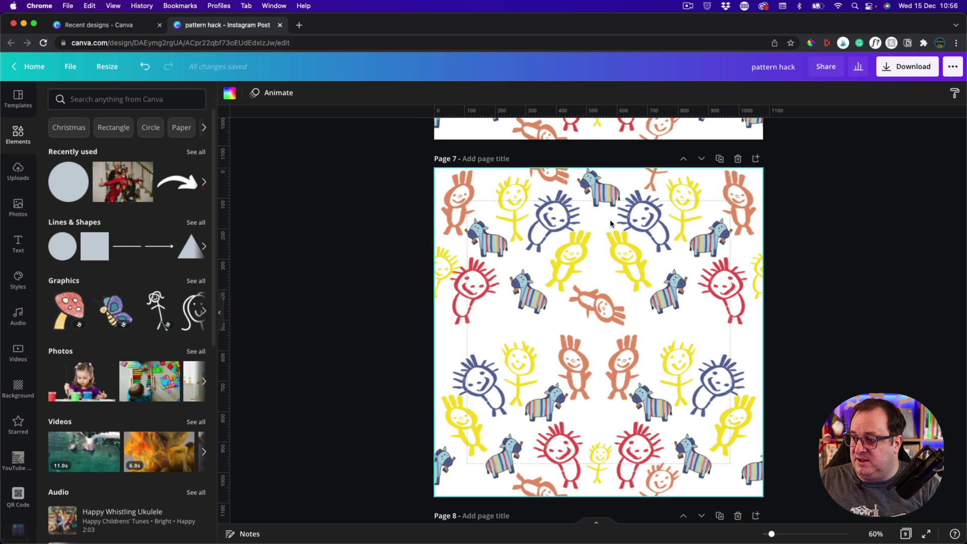
click(914, 68)
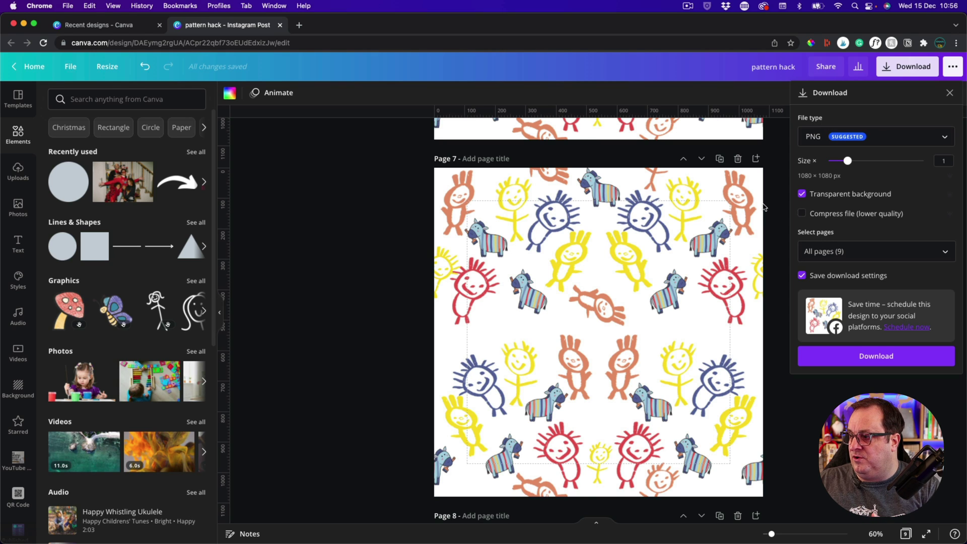
click(780, 218)
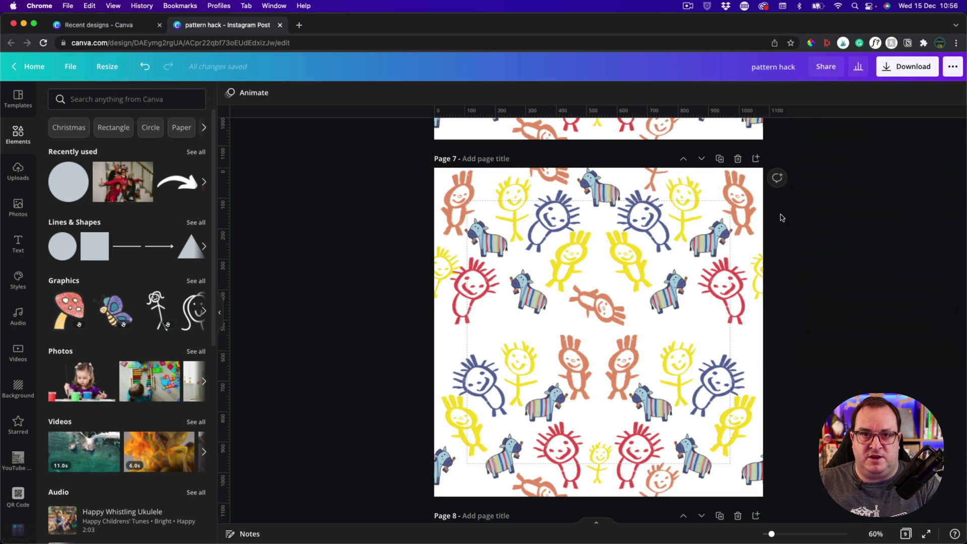
scroll(781, 218, down, 8)
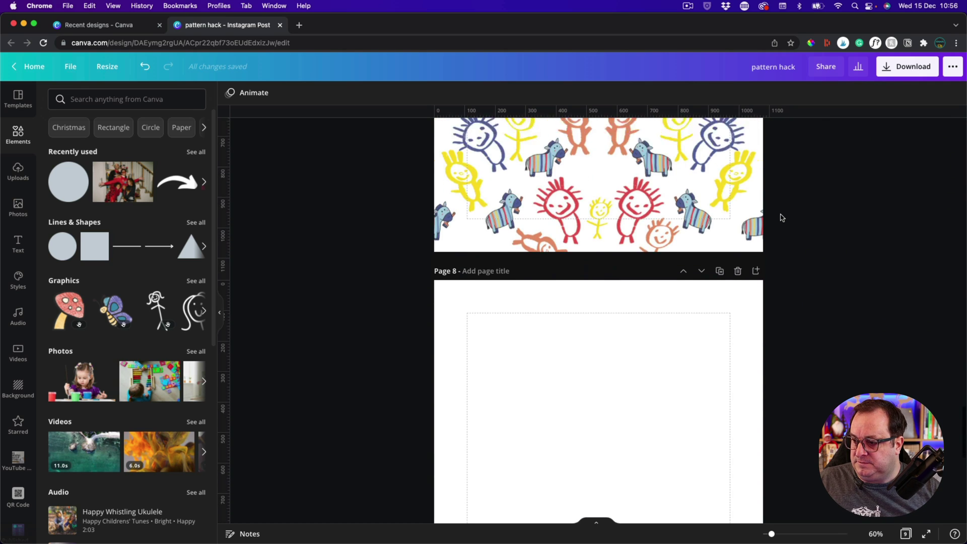
click(520, 233)
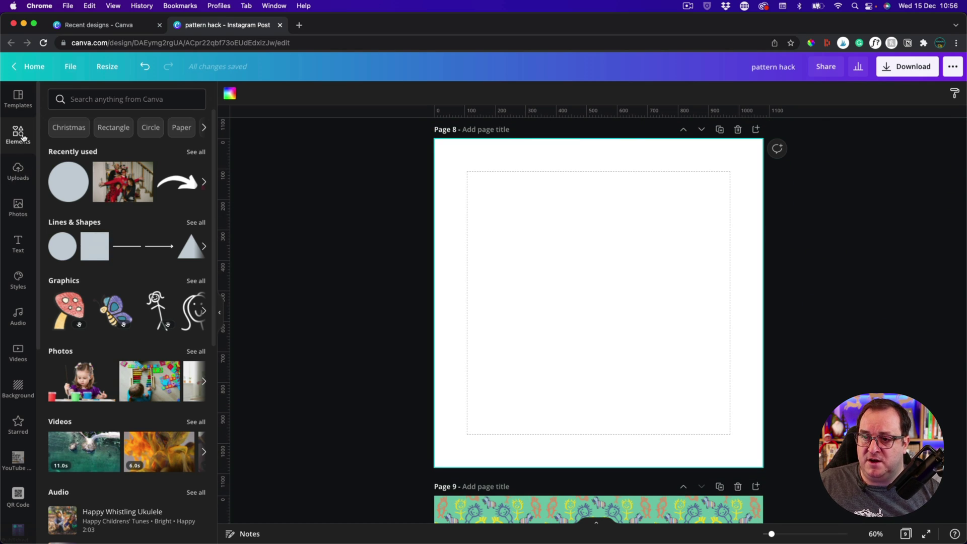
scroll(130, 386, down, 7)
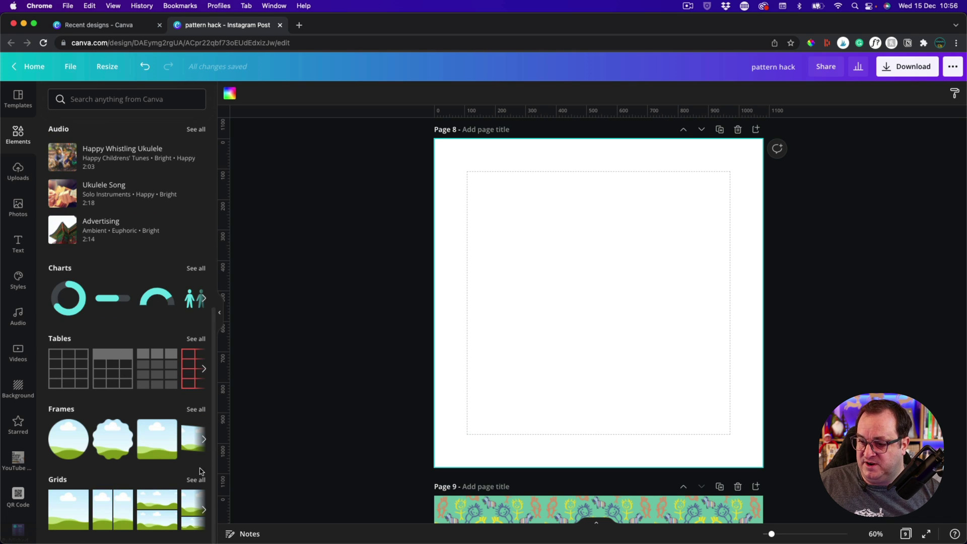
click(195, 479)
scroll(146, 374, down, 2)
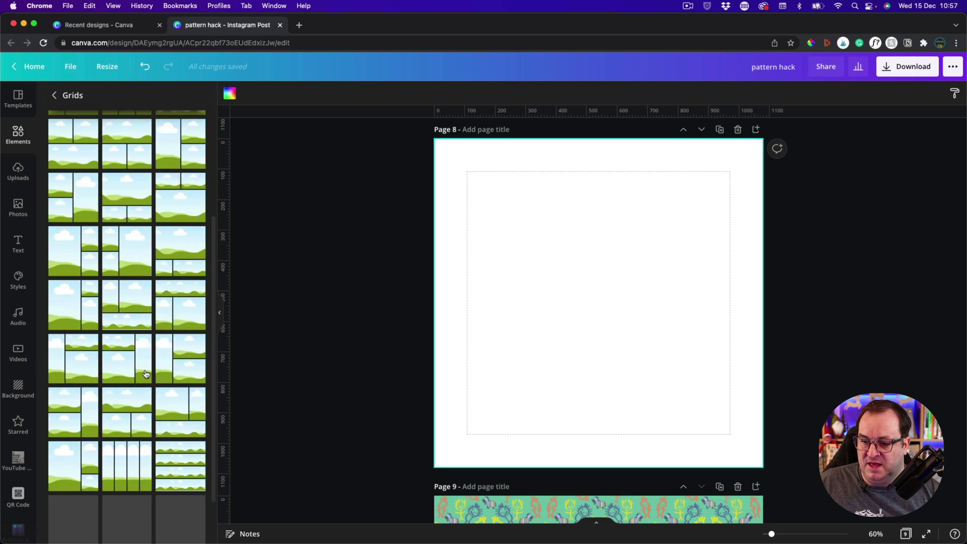
scroll(146, 374, down, 6)
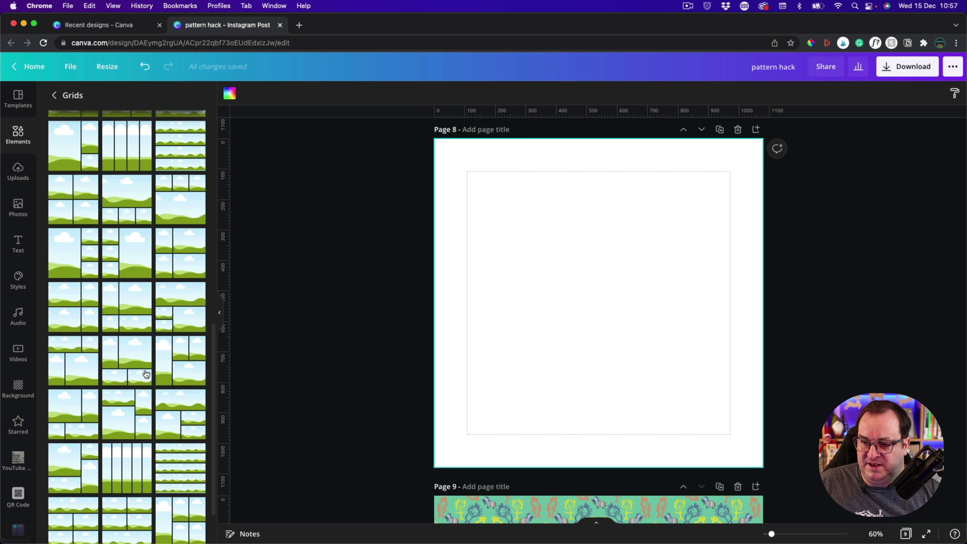
scroll(146, 373, down, 8)
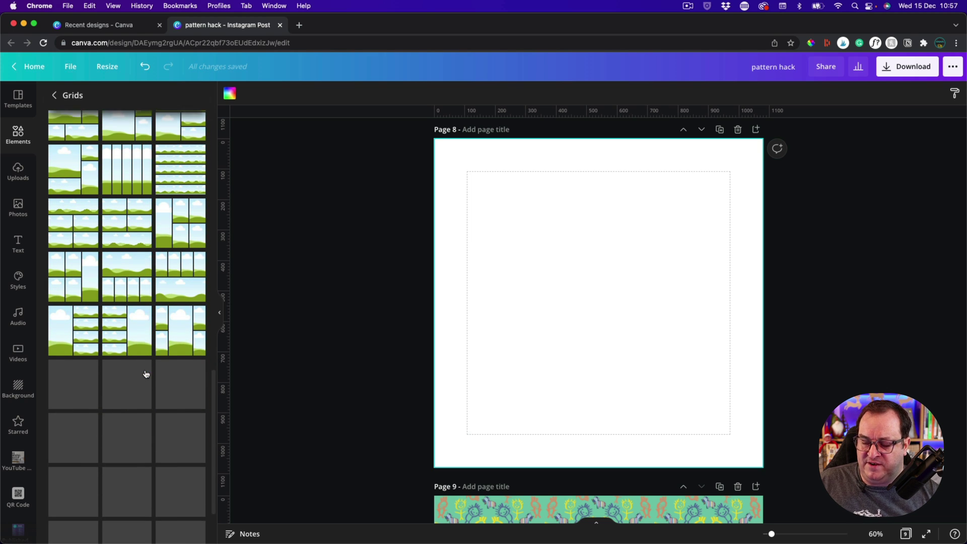
scroll(145, 374, down, 5)
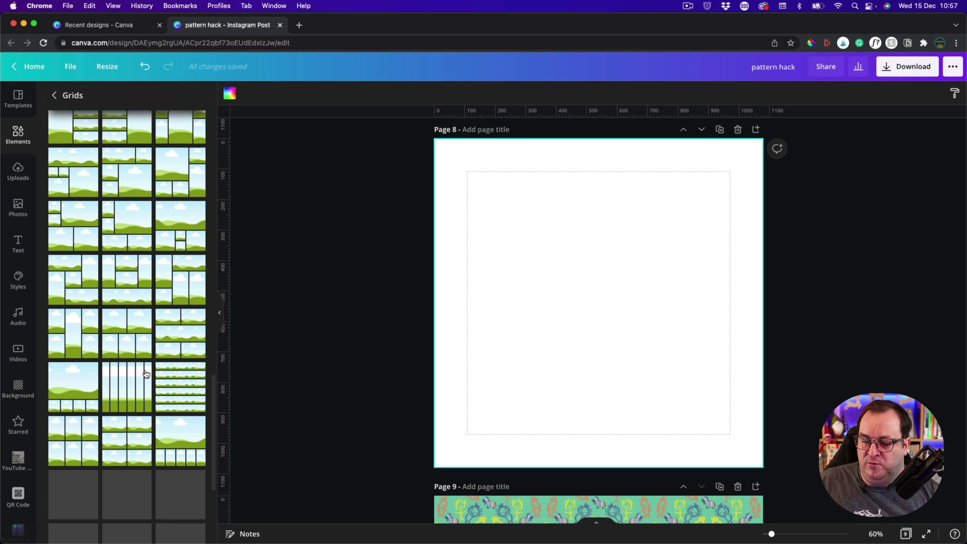
scroll(146, 374, down, 4)
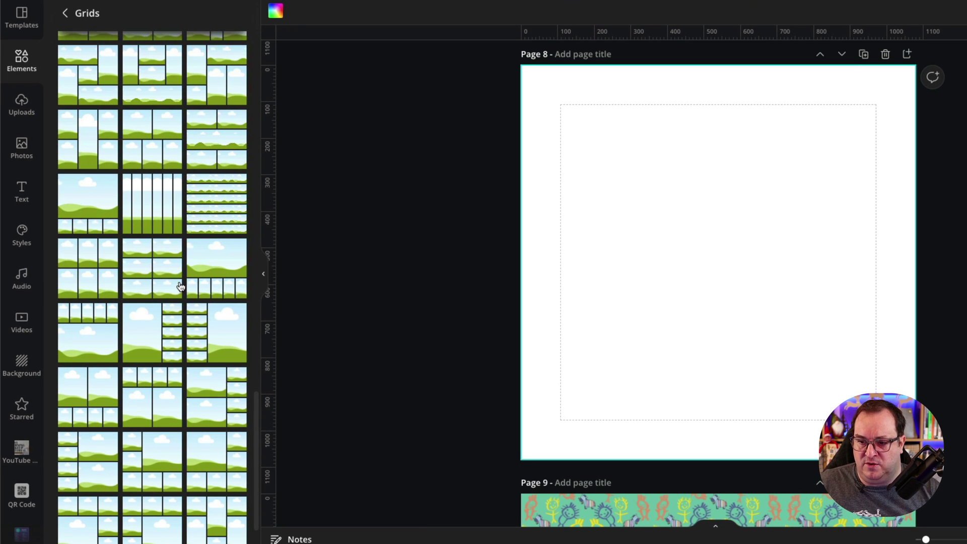
scroll(180, 286, down, 5)
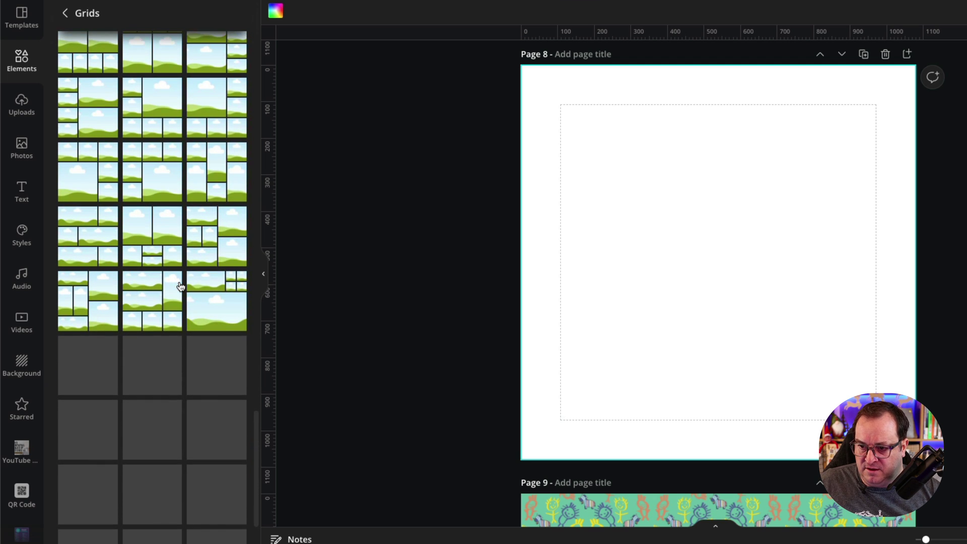
scroll(180, 286, down, 10)
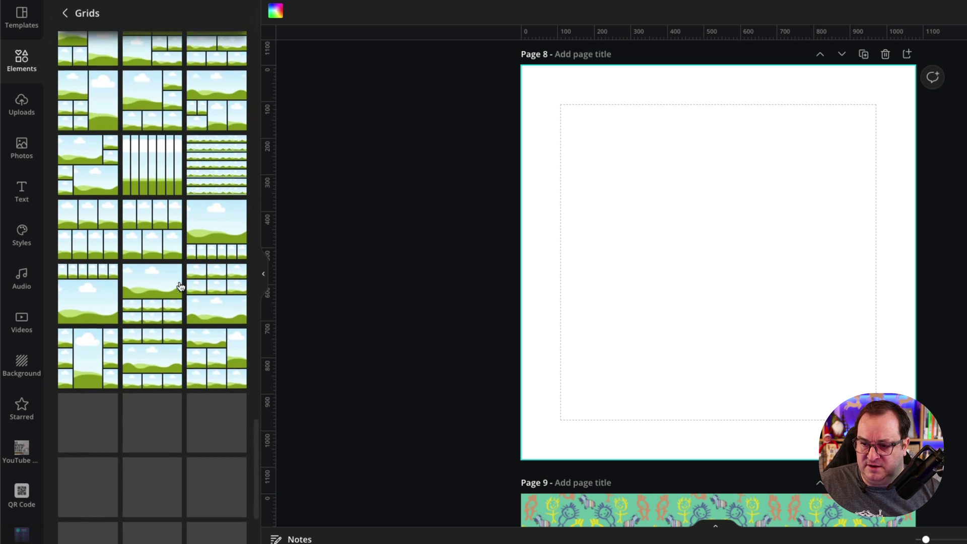
scroll(180, 286, down, 8)
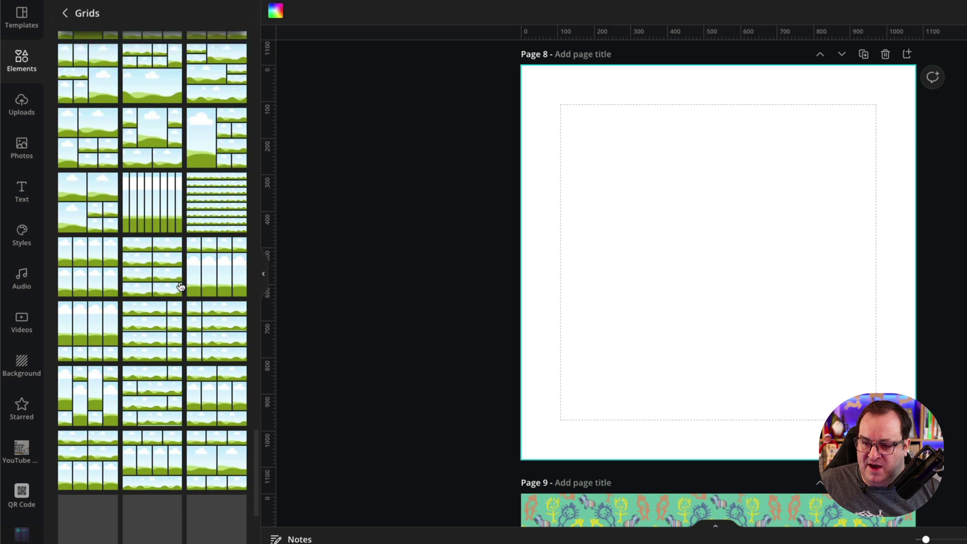
scroll(171, 288, up, 5)
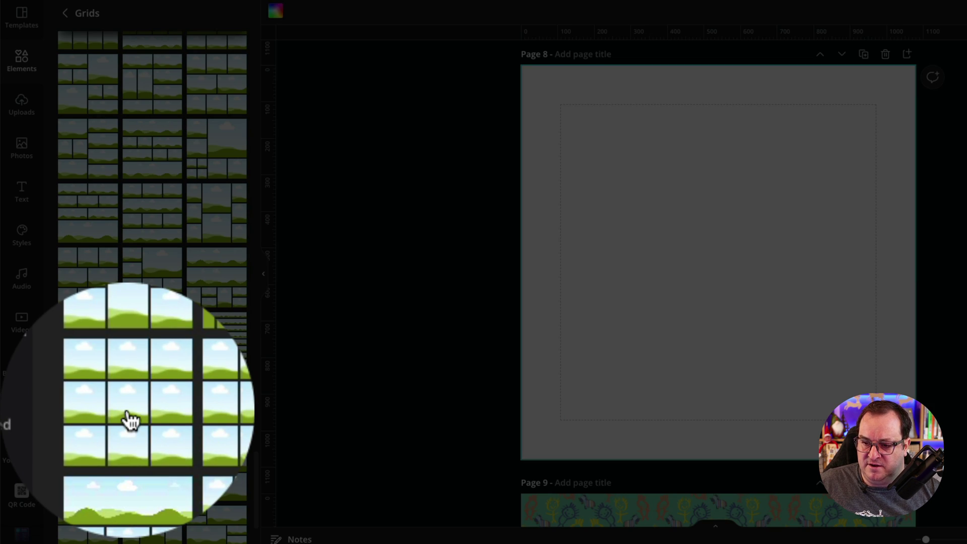
Add a 3×3 grid to Page 8 and set its grid spacing to 0
click(89, 414)
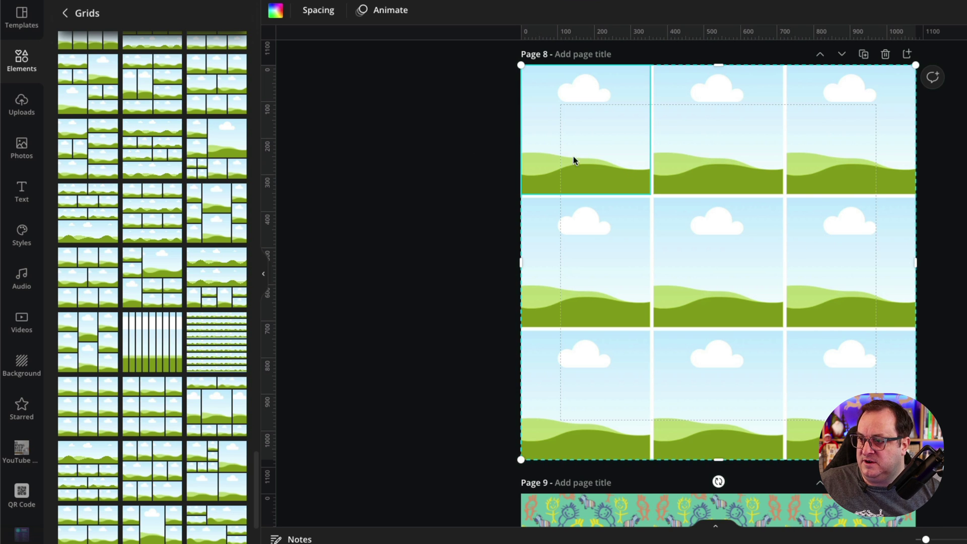
click(317, 11)
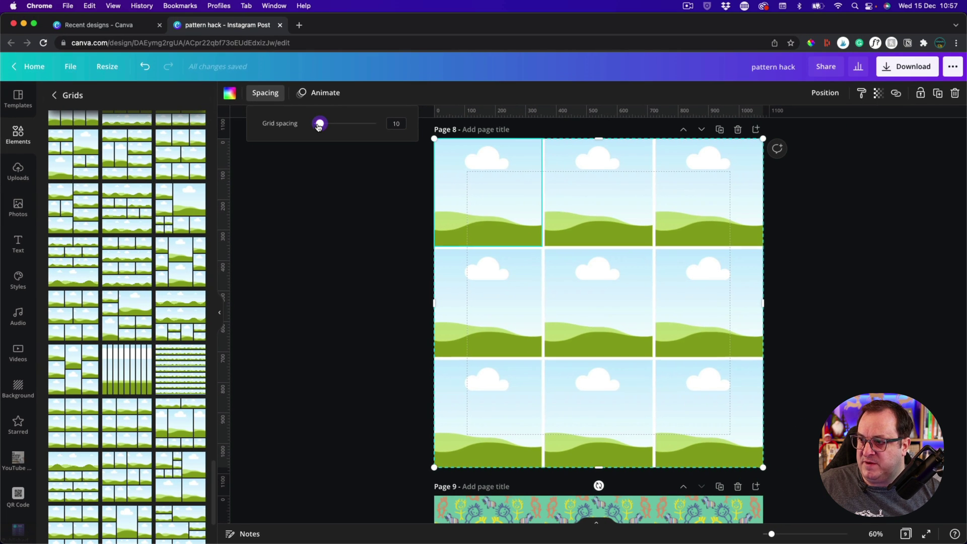
drag(318, 125, 313, 125)
click(324, 312)
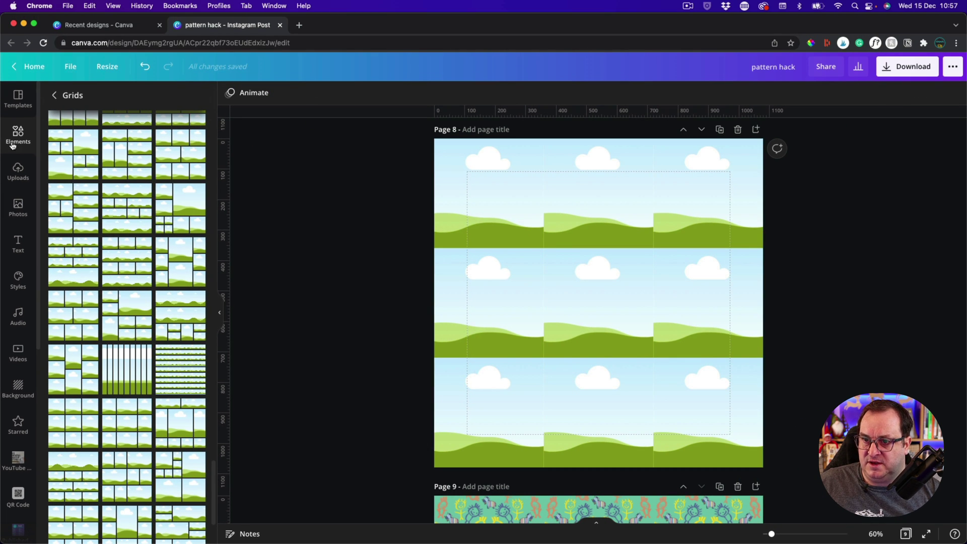
click(18, 171)
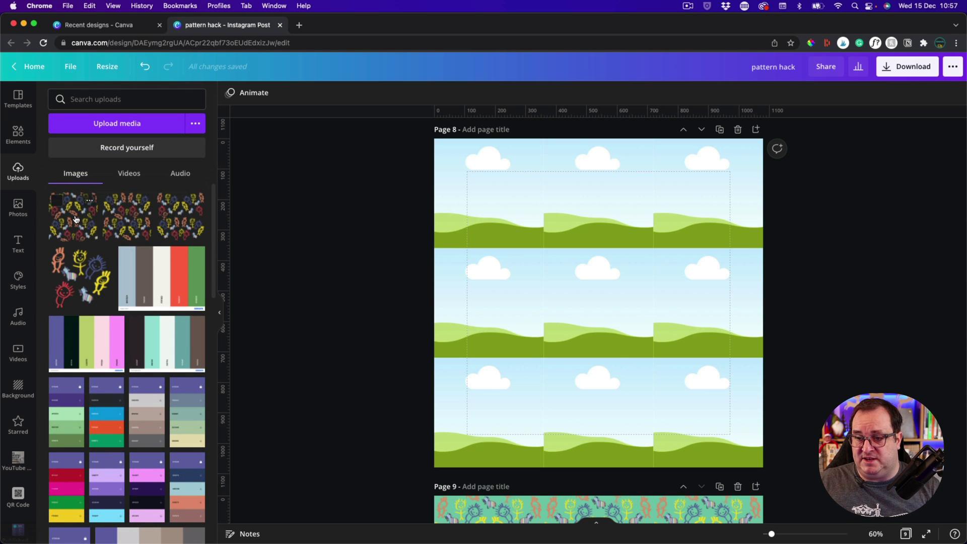
scroll(371, 319, up, 5)
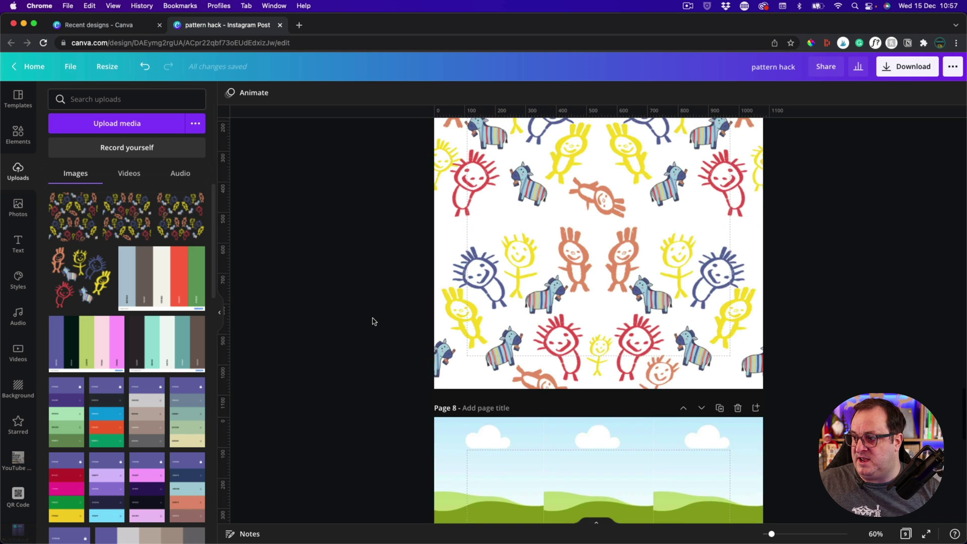
scroll(372, 320, up, 3)
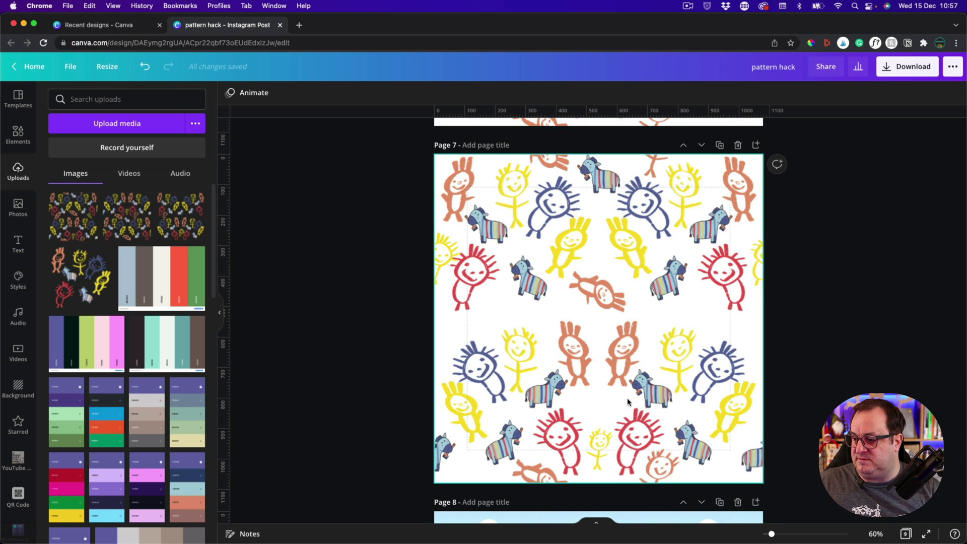
click(550, 256)
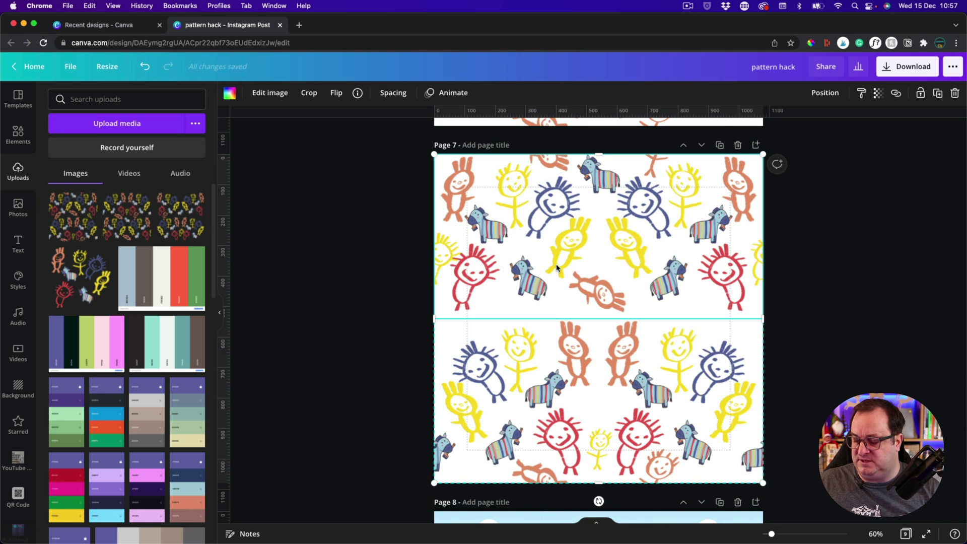
key(super+z)
key(super+z)
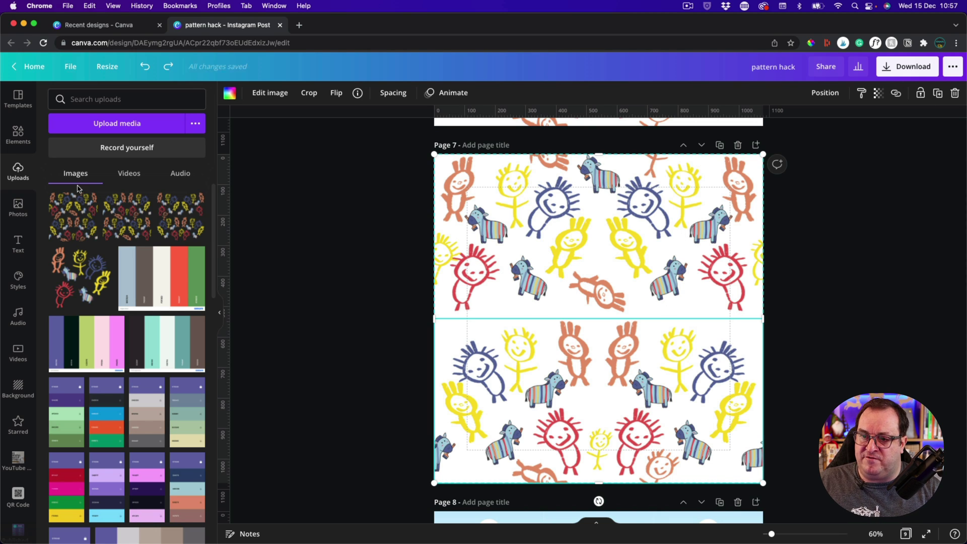
scroll(313, 296, down, 6)
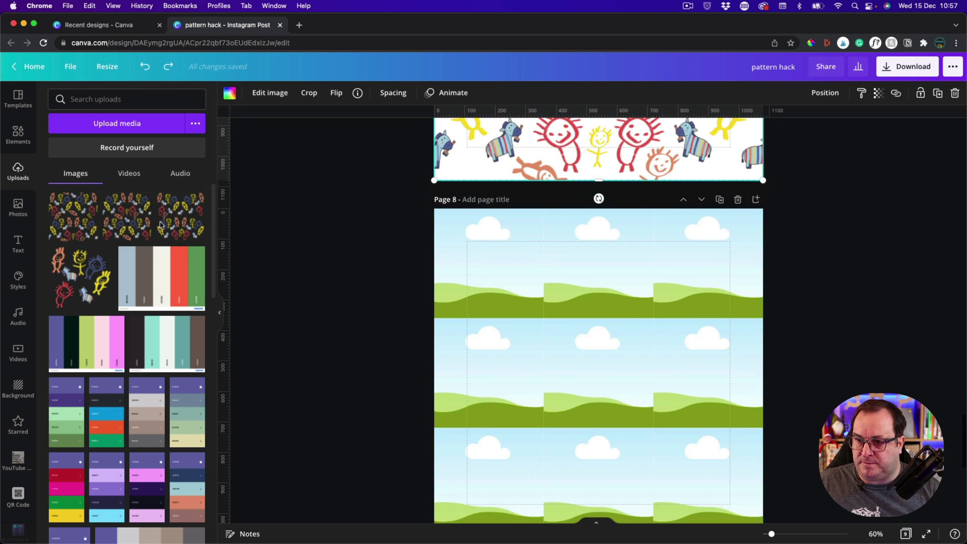
Add Page 9 after Page 8 and stretch the pattern image to cover the whole page
click(756, 199)
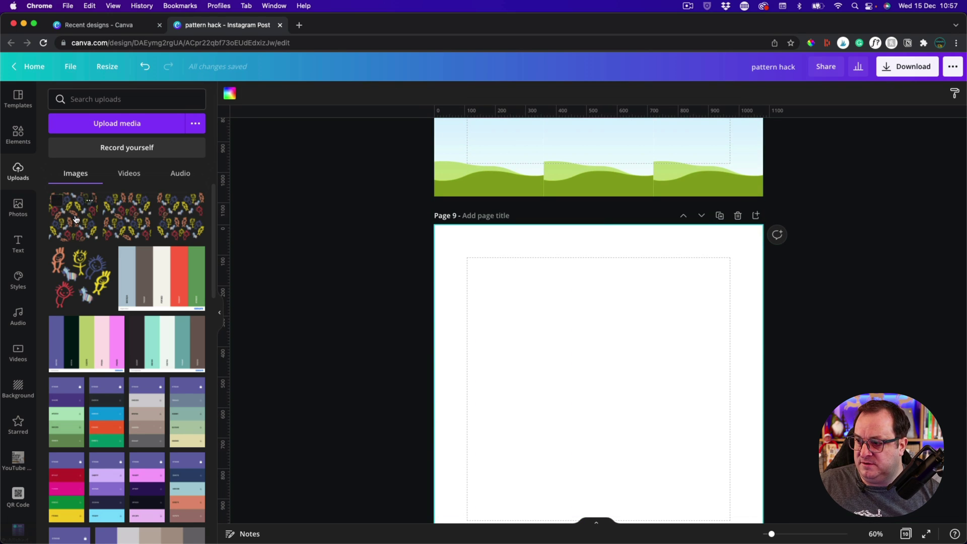
click(75, 219)
drag(497, 288, 434, 225)
scroll(521, 289, down, 3)
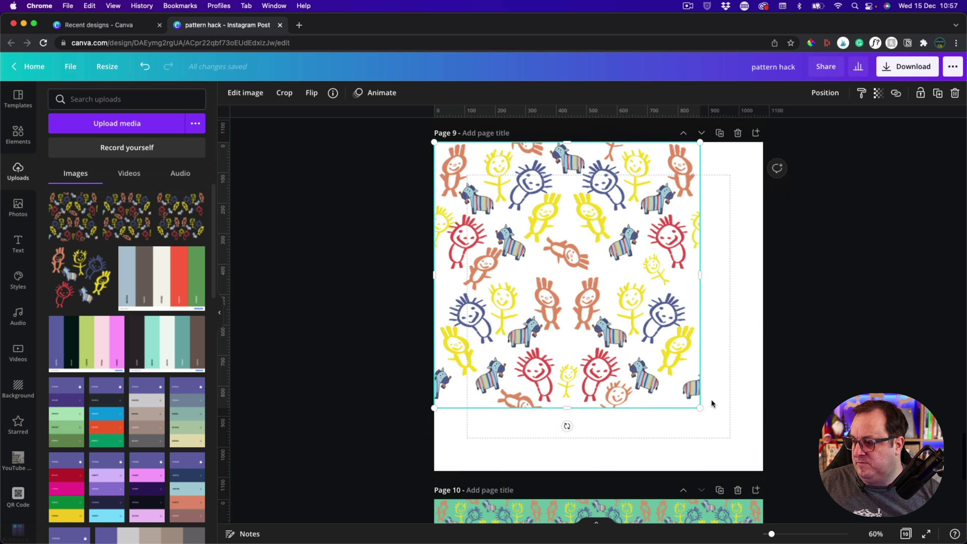
drag(700, 407, 766, 472)
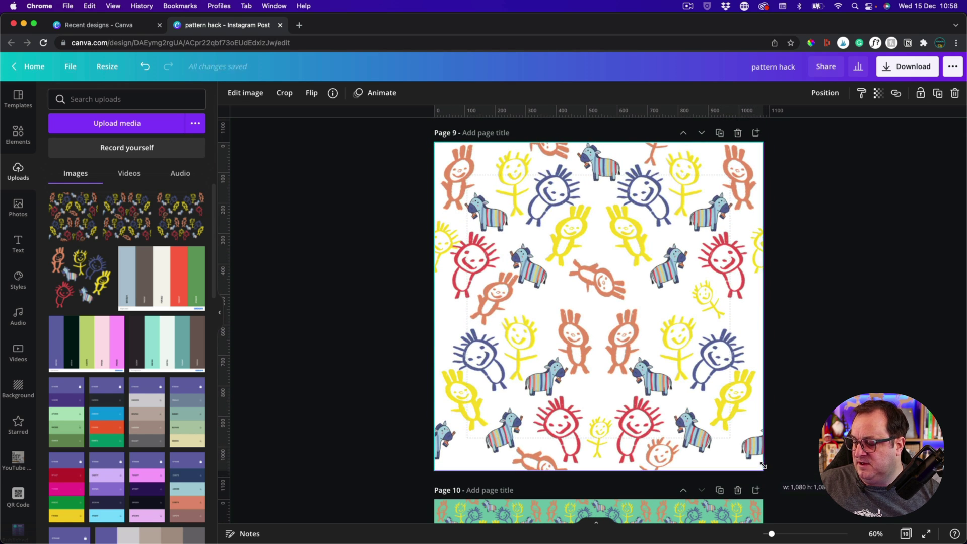
click(778, 317)
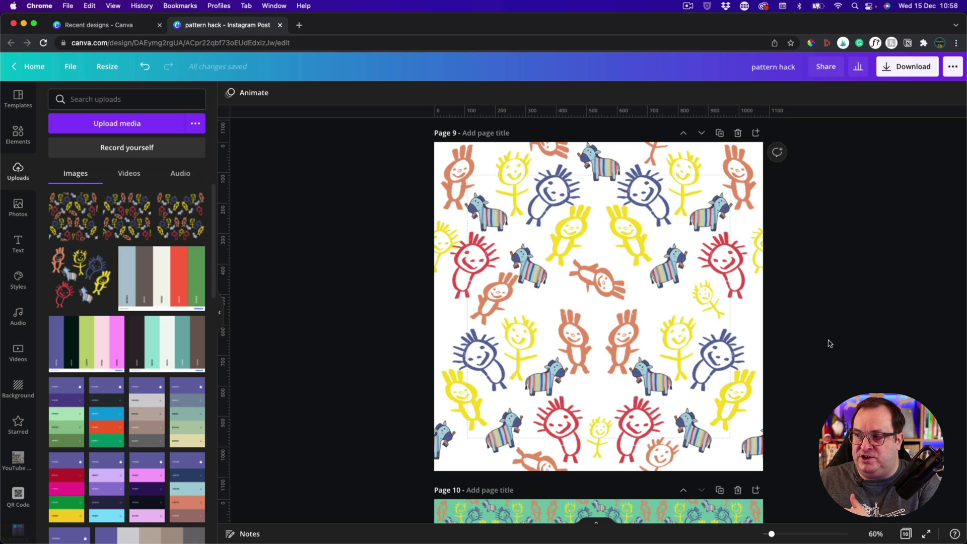
scroll(830, 344, up, 10)
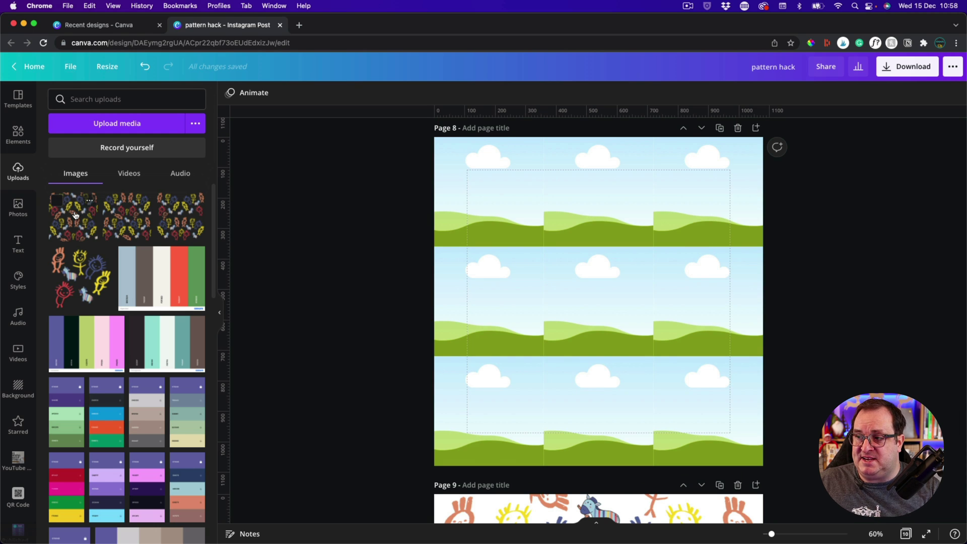
Drag the pattern upload into each cell of Page 8's 3×3 grid, then zoom to 123%
scroll(356, 417, down, 5)
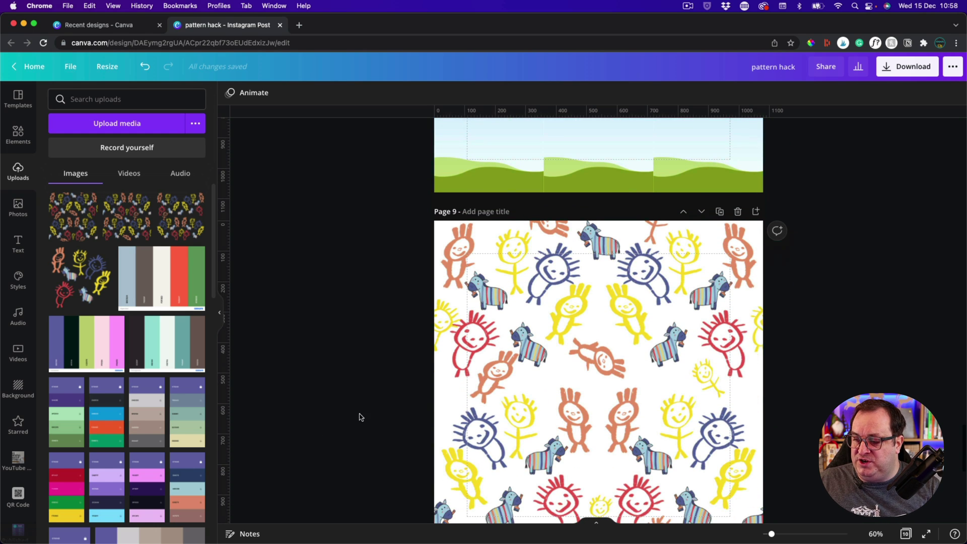
scroll(304, 279, up, 5)
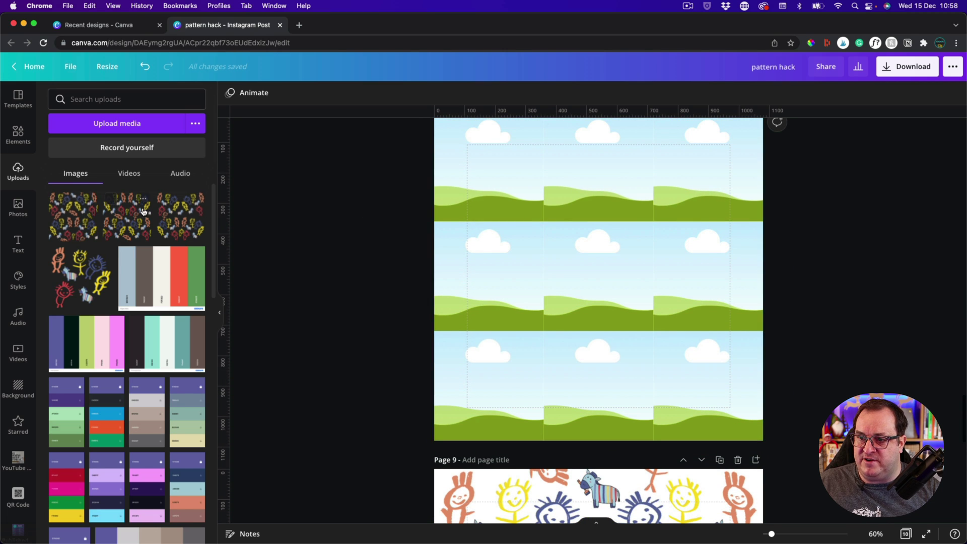
click(85, 217)
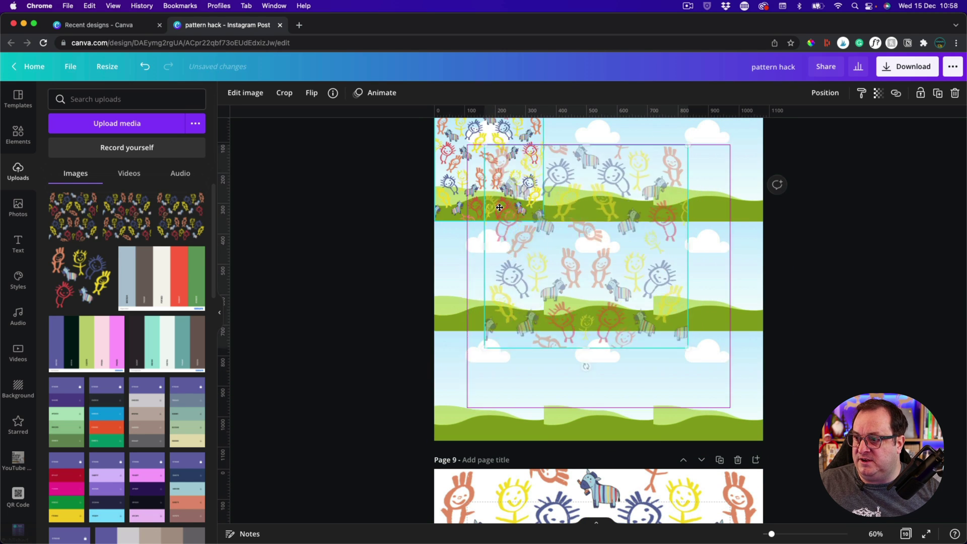
drag(80, 220, 657, 199)
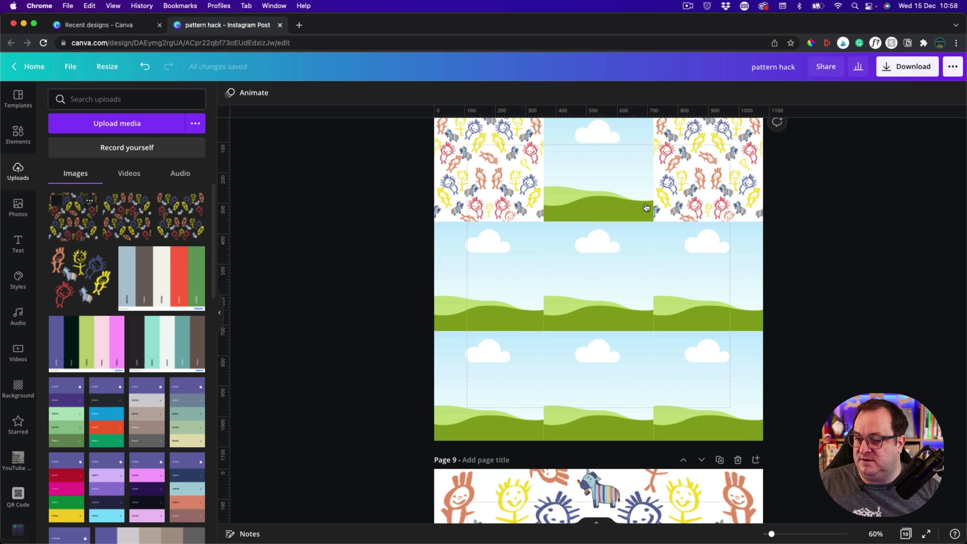
drag(76, 217, 599, 176)
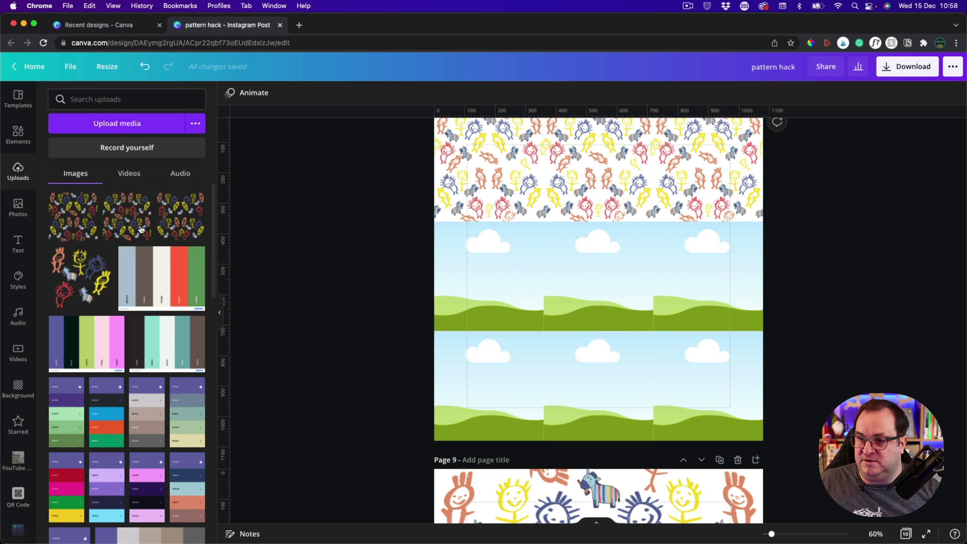
drag(75, 217, 599, 277)
drag(75, 216, 707, 275)
drag(66, 217, 488, 385)
drag(62, 229, 599, 382)
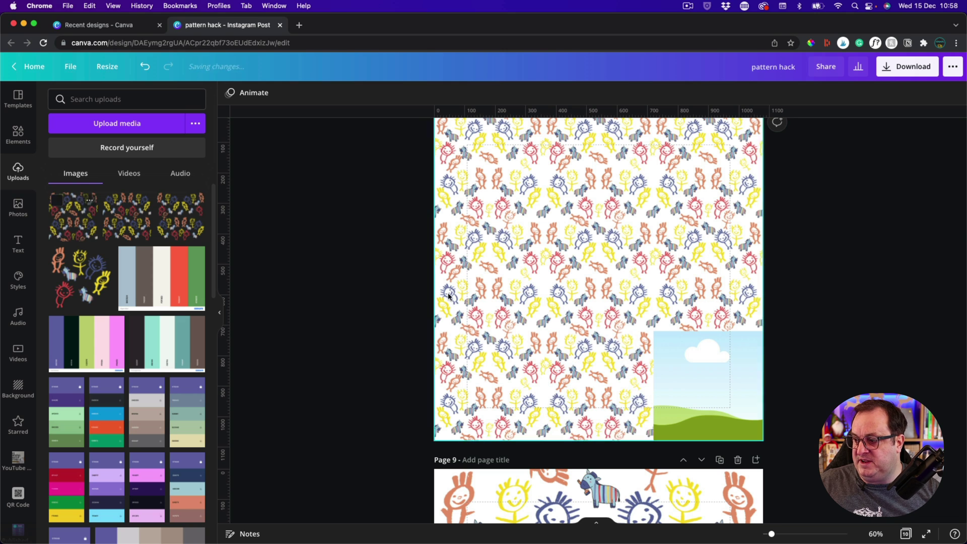
drag(603, 340, 677, 375)
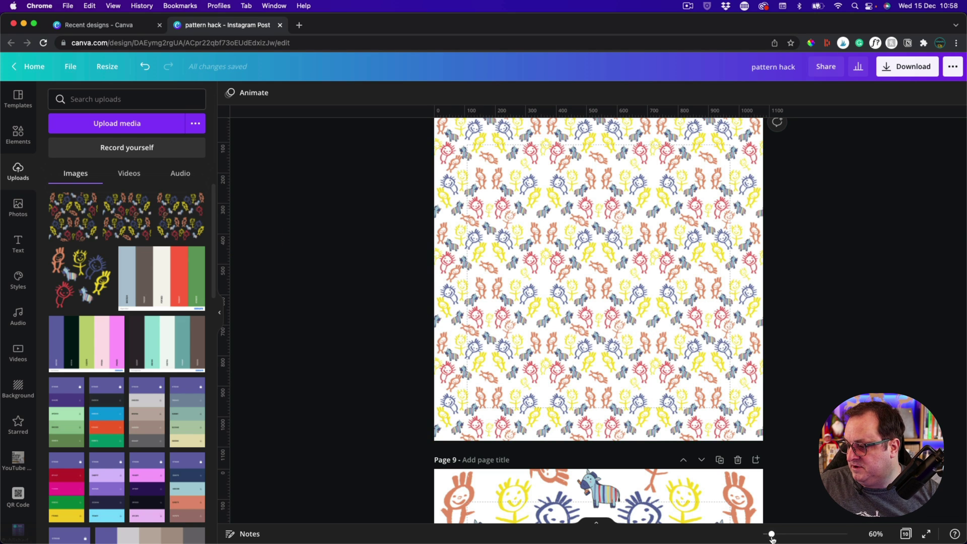
drag(770, 534, 783, 535)
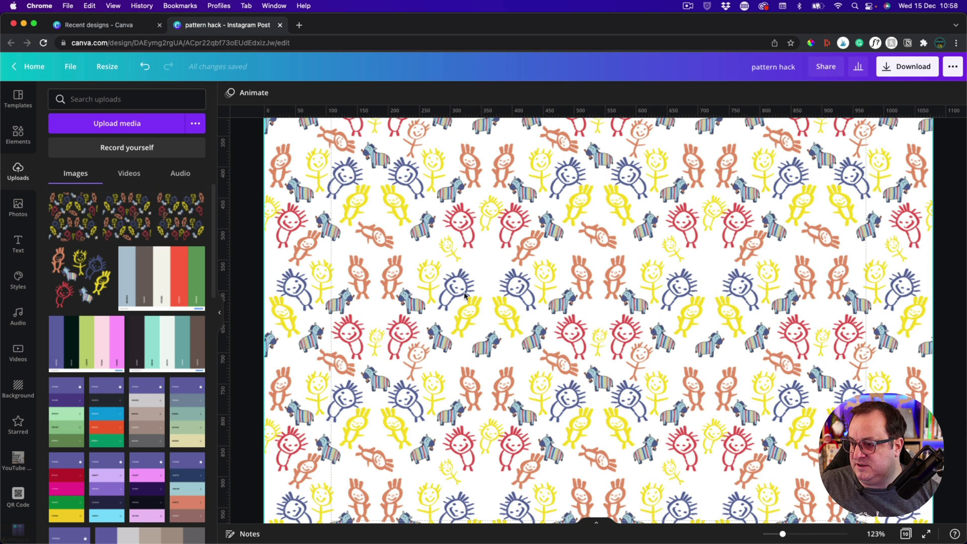
click(806, 223)
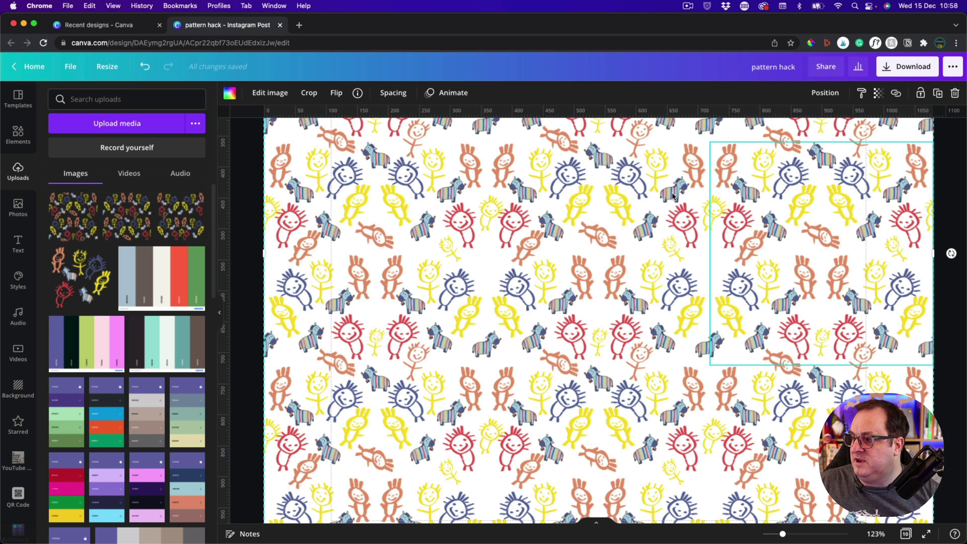
key(super+z)
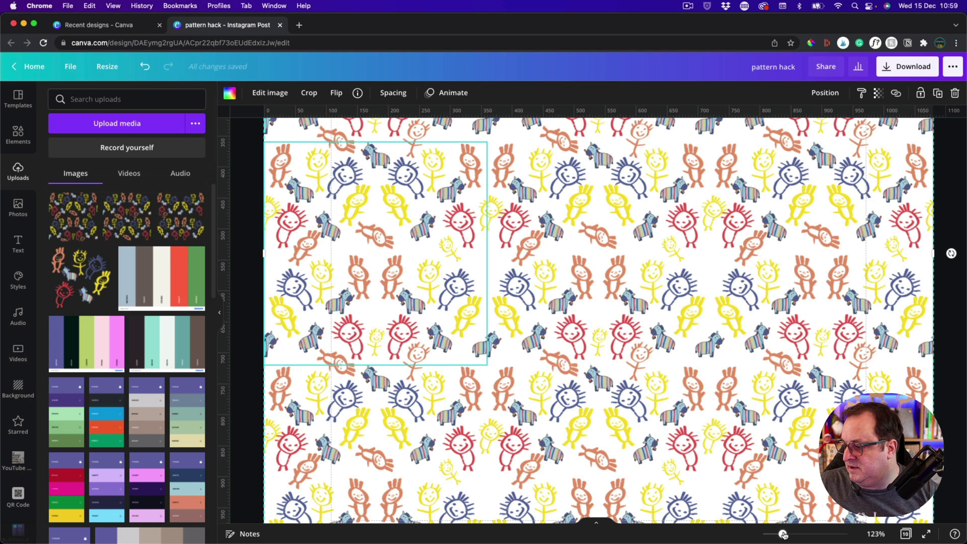
drag(782, 535, 790, 535)
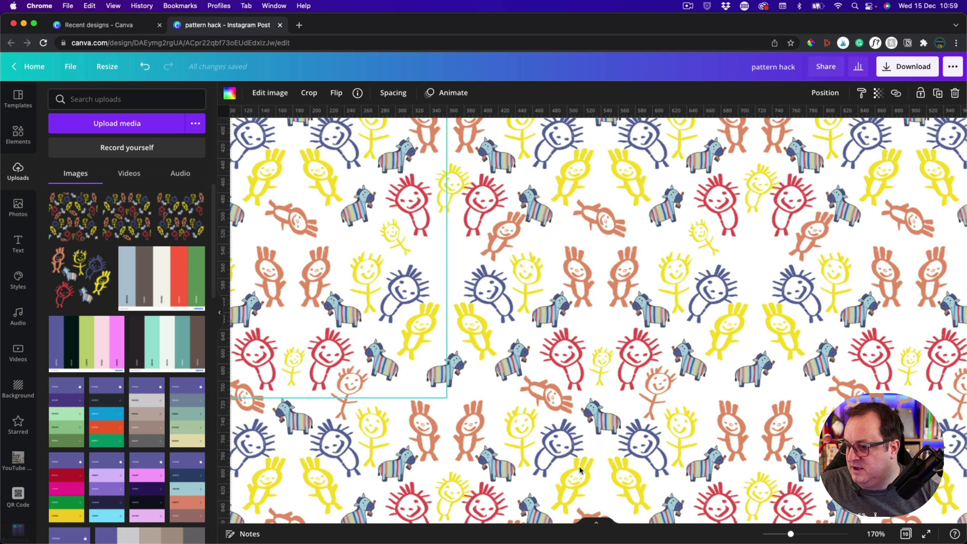
scroll(579, 469, down, 10)
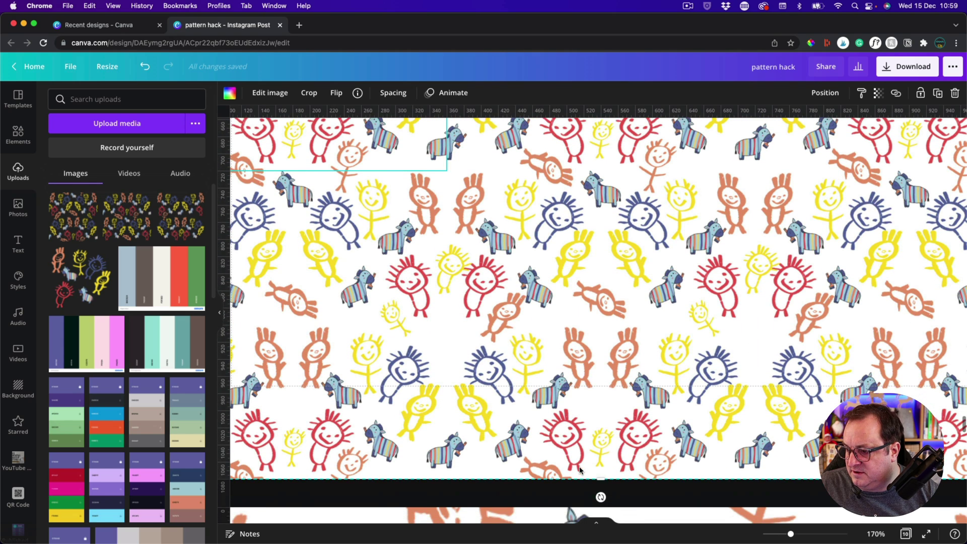